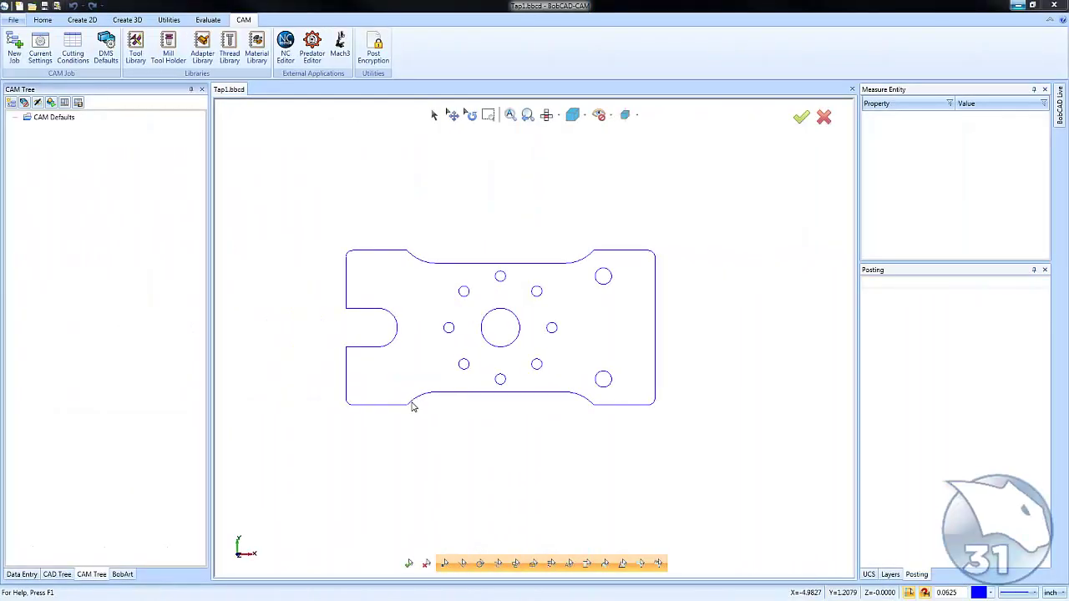
- Recentre the part, then open the Thread Library to the UNC tapping group's thread list
{"action": "scroll", "coordinate": [488, 426], "scroll_direction": "up", "scroll_amount": 2}
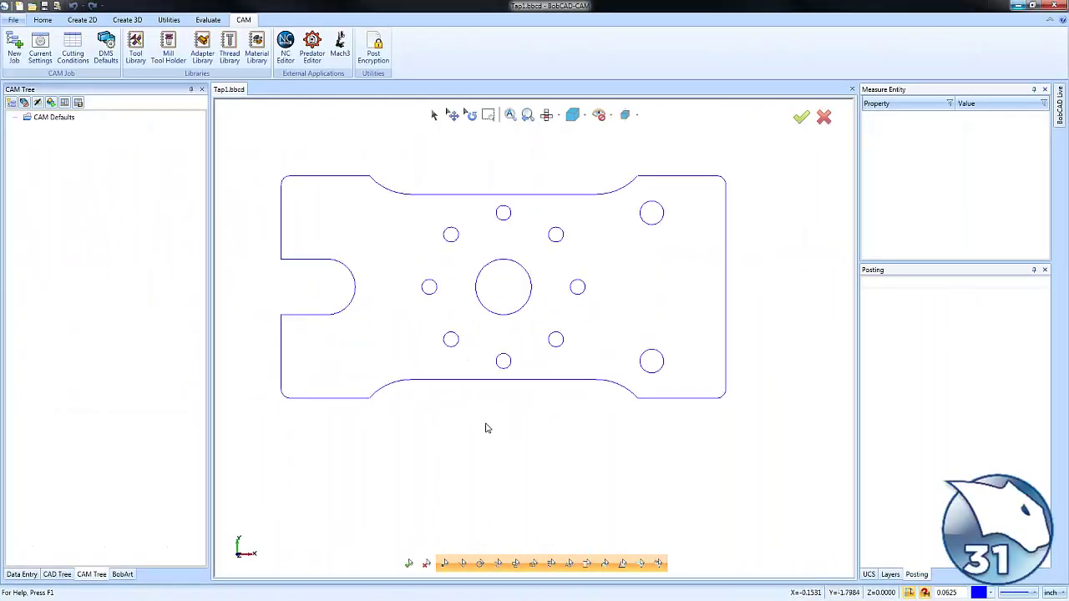
{"action": "middle_click_drag", "start_coordinate": [489, 429], "coordinate": [514, 443]}
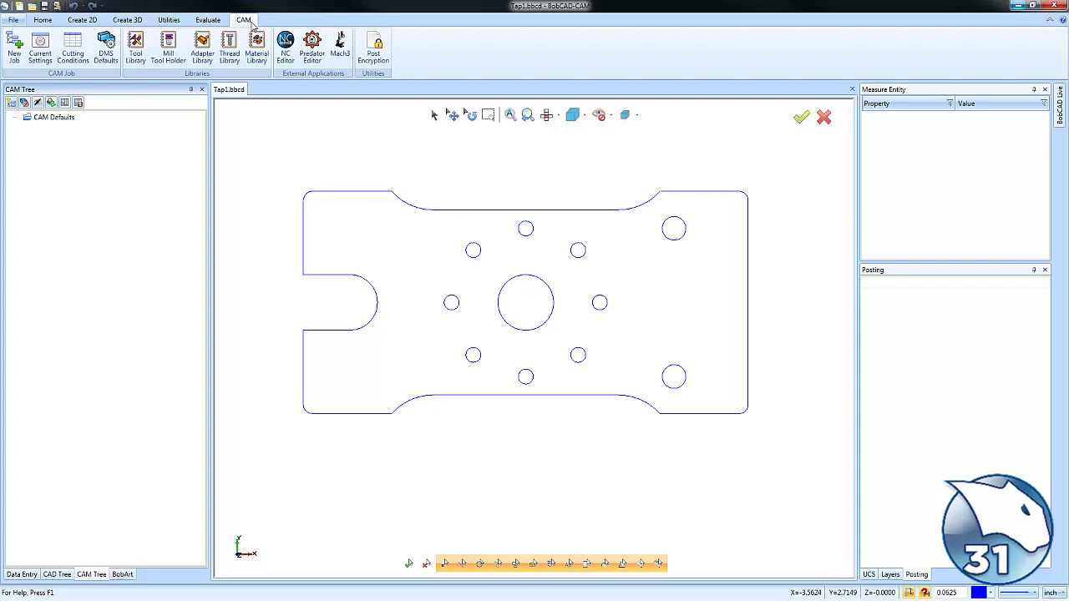
{"action": "left_click", "coordinate": [229, 49]}
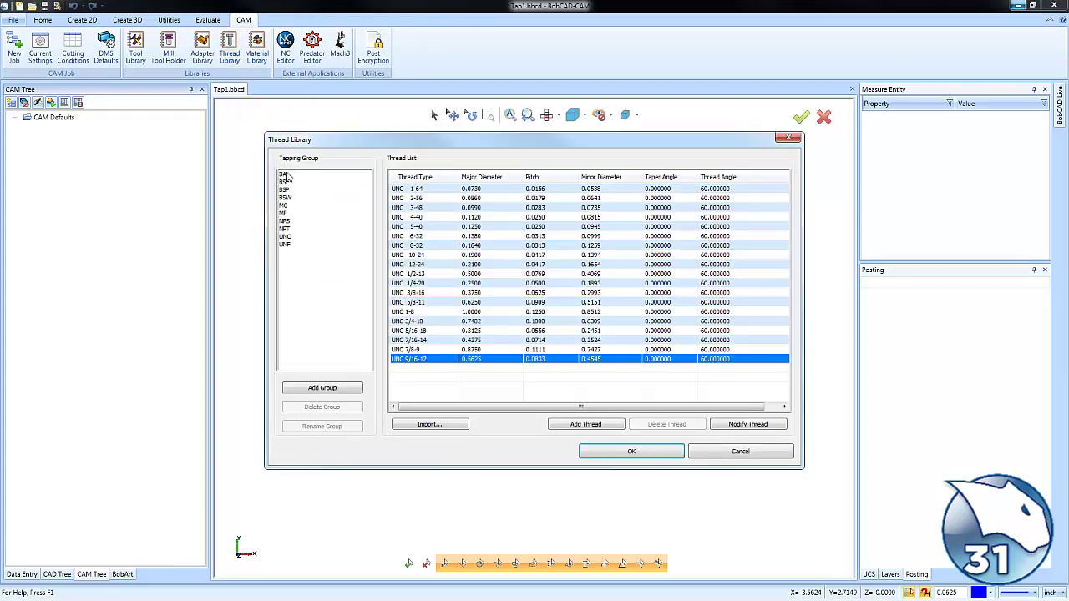
{"action": "left_click", "coordinate": [287, 237]}
- Inspect UNC 1/4-20's taper angle and cutting/rolling hole sizes, cancel, then reopen the Thread Library
{"action": "double_click", "coordinate": [432, 285]}
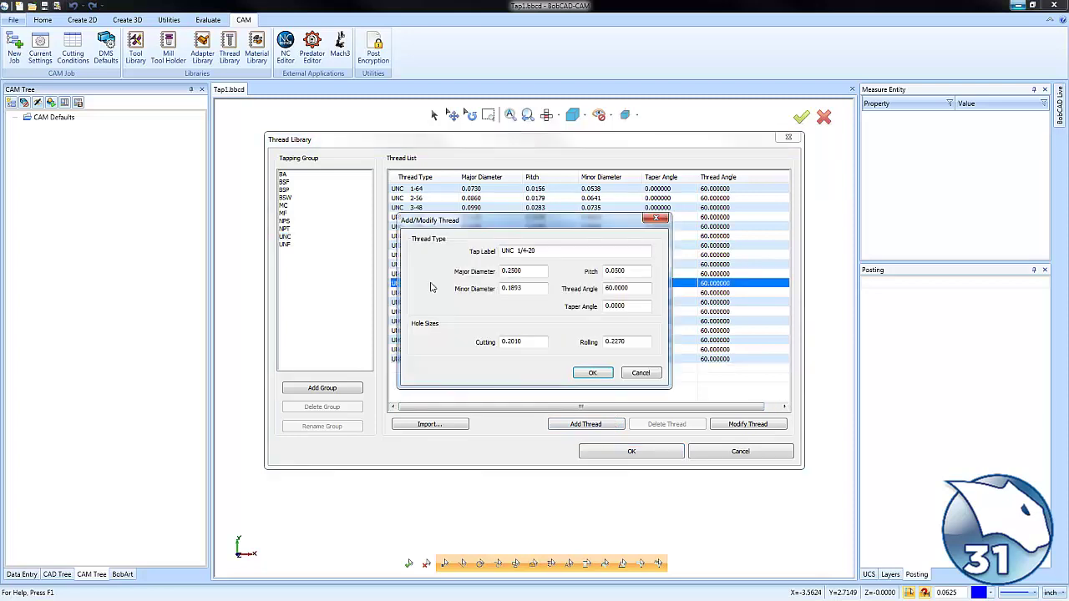
{"action": "key", "text": "Tab"}
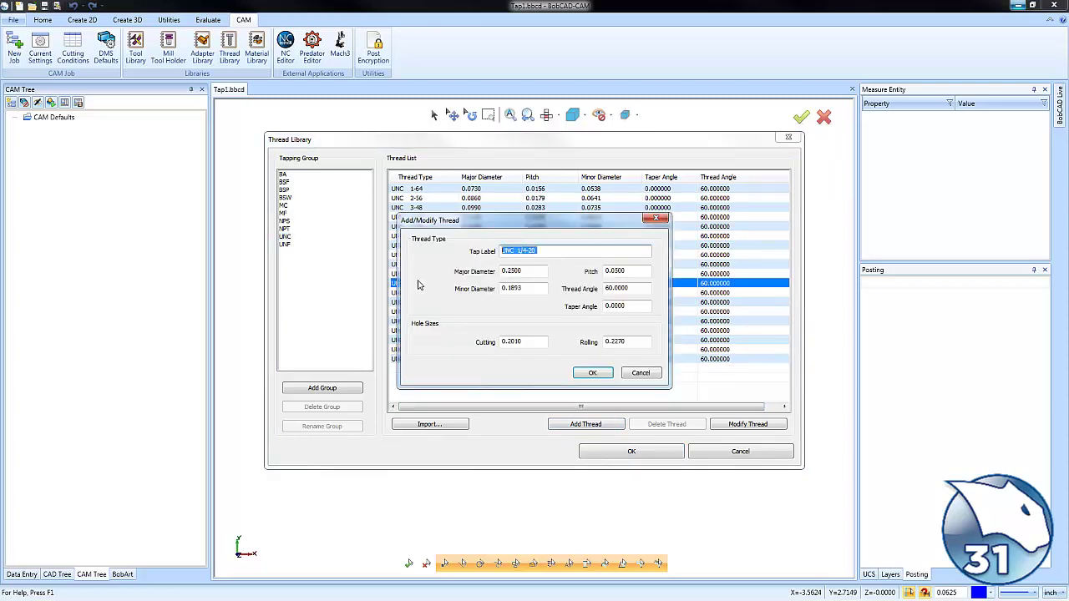
{"action": "left_click", "coordinate": [522, 271]}
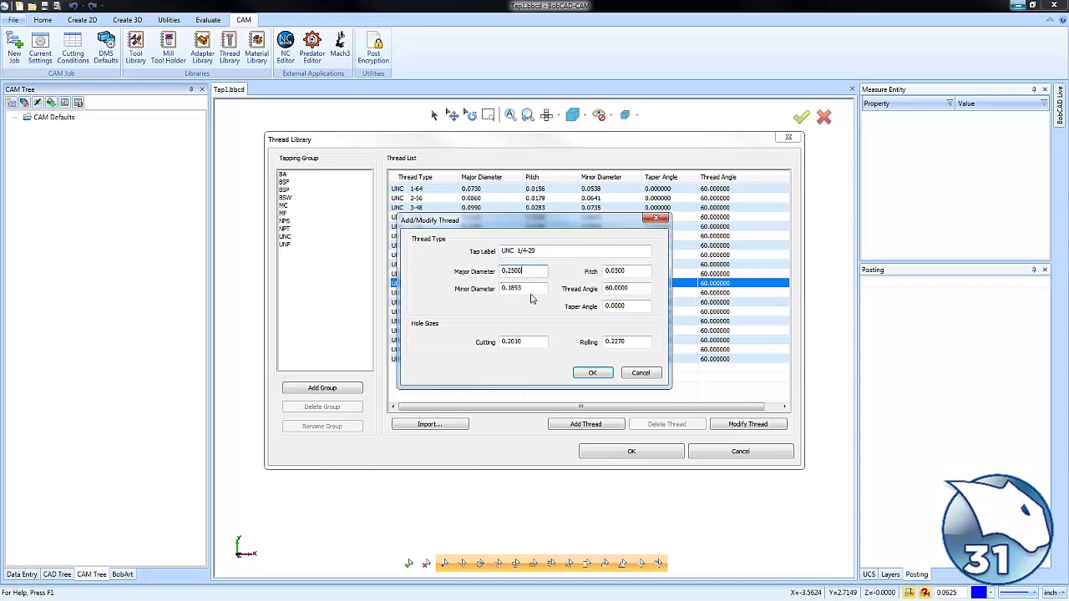
{"action": "left_click", "coordinate": [634, 308]}
{"action": "left_click", "coordinate": [531, 344]}
{"action": "left_click", "coordinate": [633, 342]}
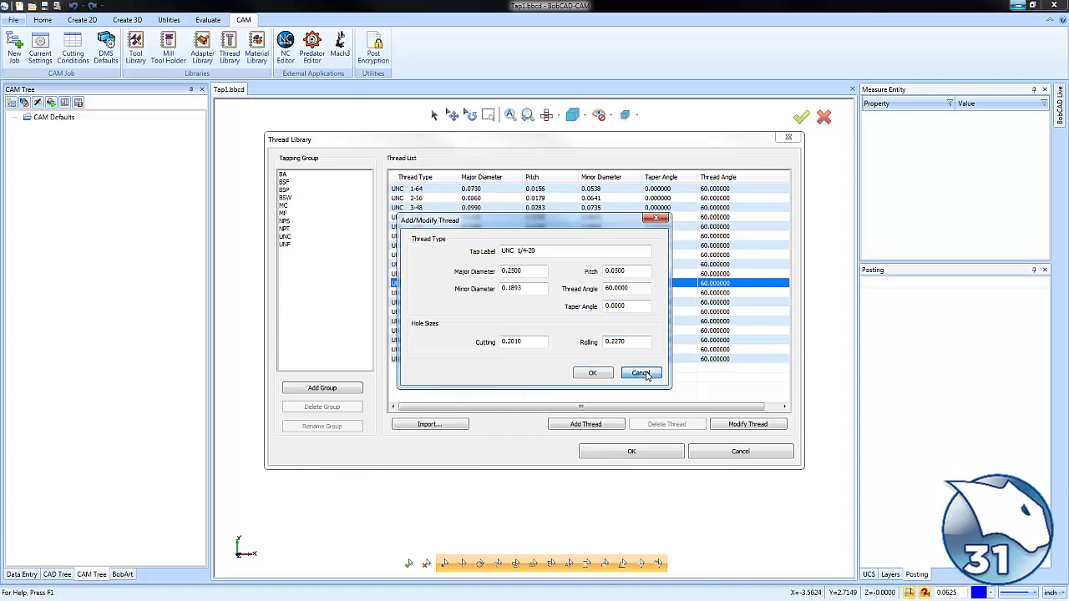
{"action": "left_click", "coordinate": [645, 376]}
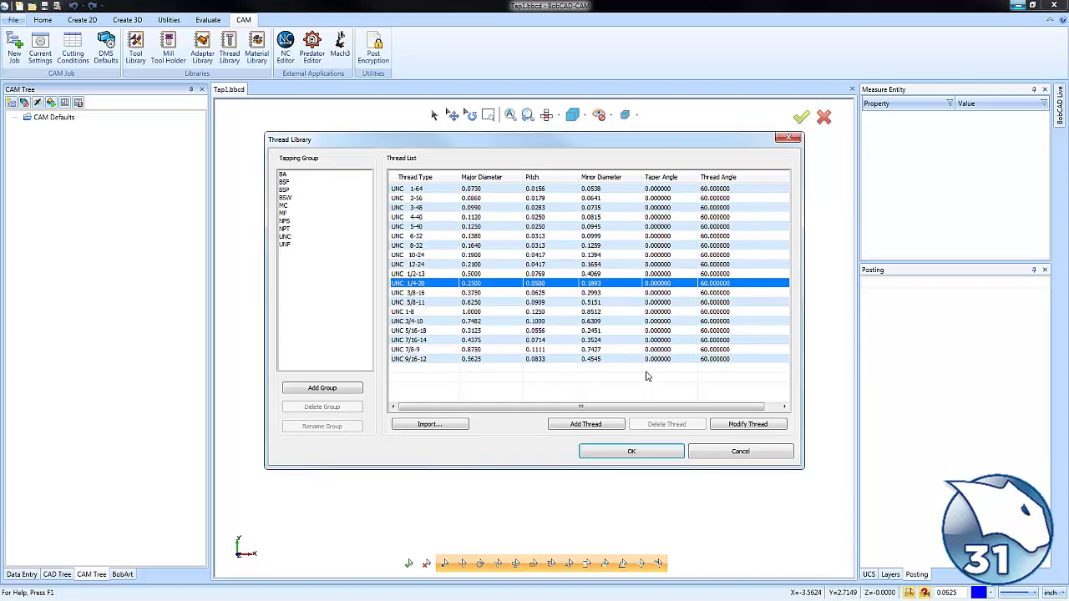
{"action": "left_click", "coordinate": [724, 451]}
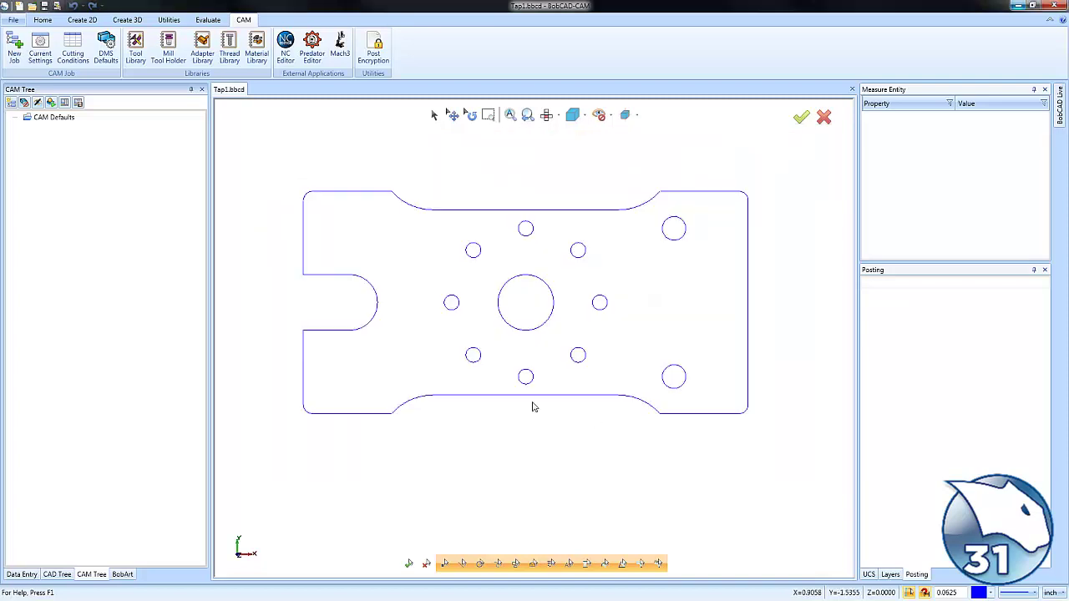
{"action": "left_click", "coordinate": [230, 52]}
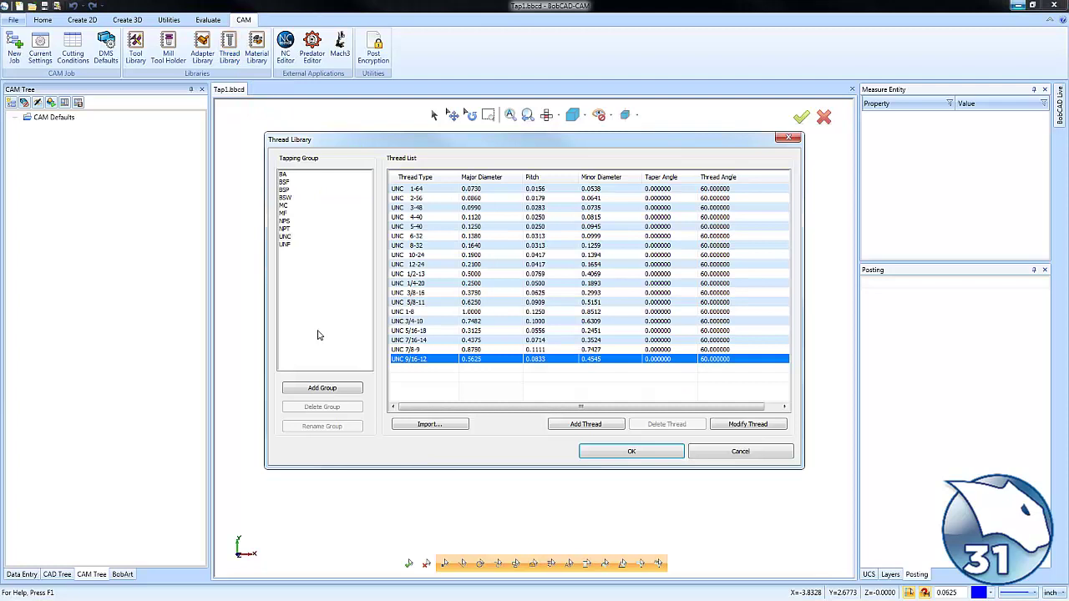
- Cancel the Thread Library without changes to return to the plate drawing
{"action": "left_click", "coordinate": [732, 457]}
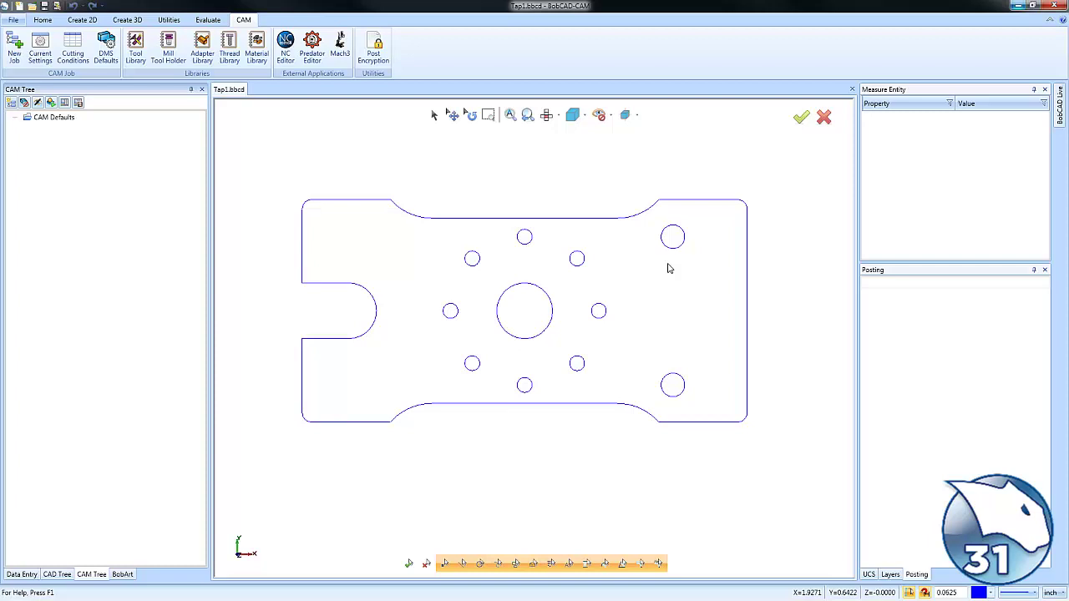
- Create a new milling job through the Send Wizard with 6 x 3 x 1 stock and Machine Setup - 1
{"action": "right_click", "coordinate": [67, 119]}
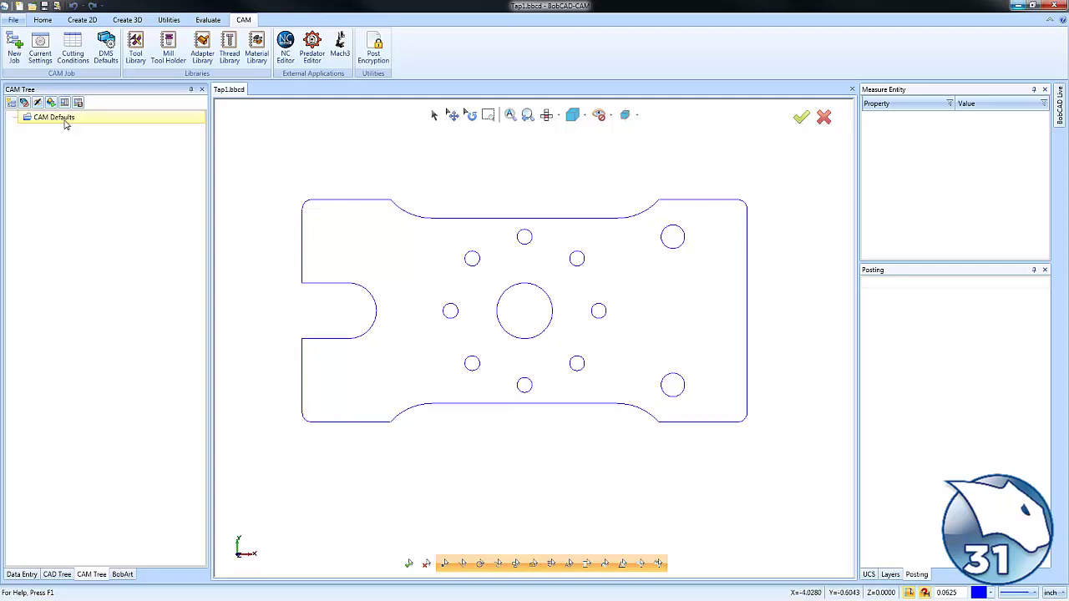
{"action": "left_click", "coordinate": [93, 127]}
{"action": "left_click", "coordinate": [76, 248]}
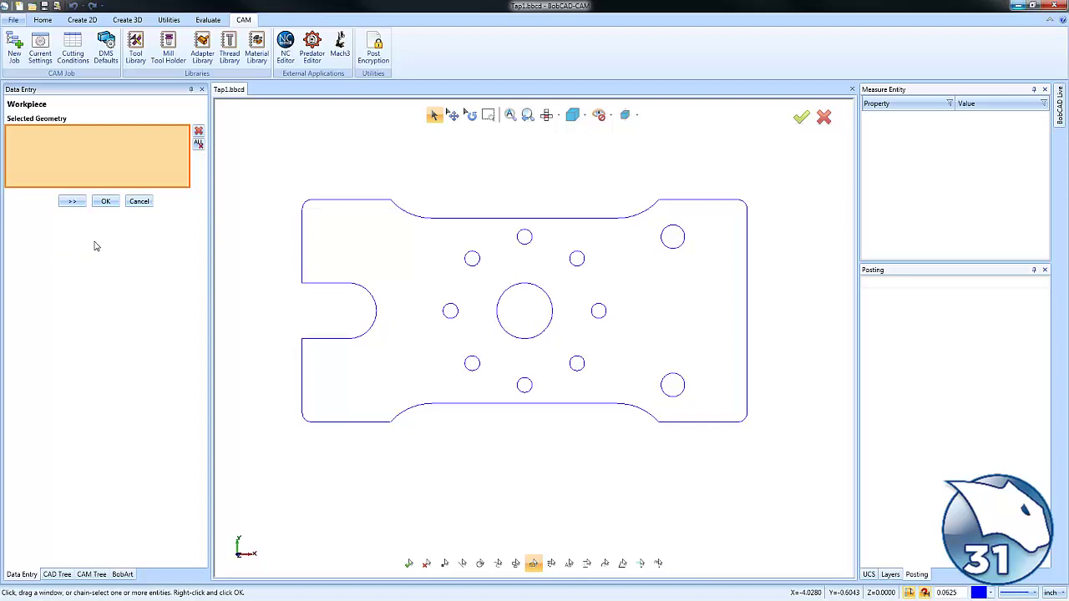
{"action": "left_click", "coordinate": [74, 202]}
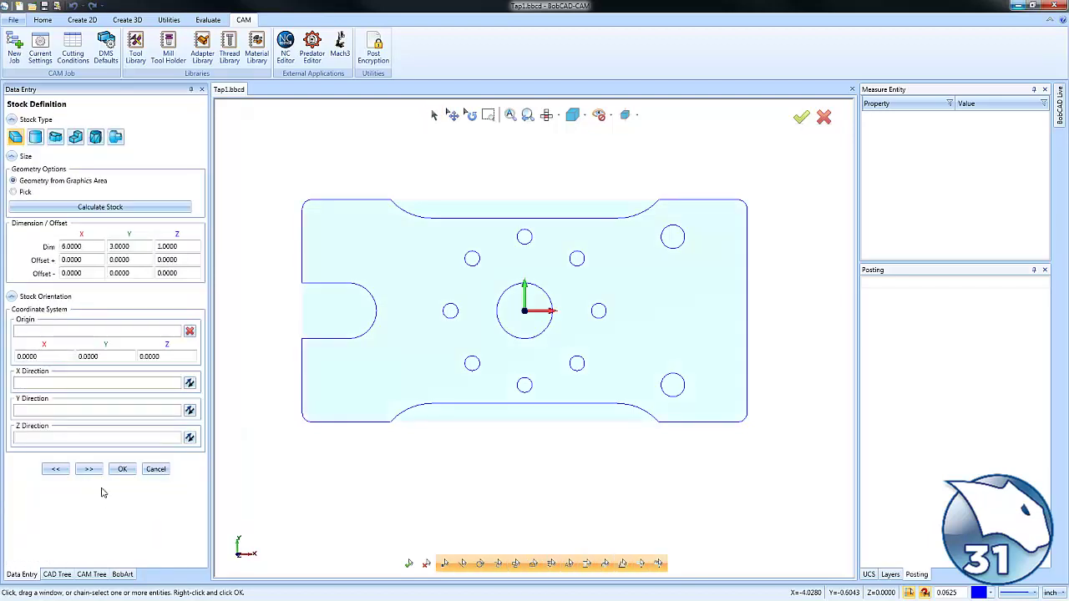
{"action": "left_click", "coordinate": [112, 434]}
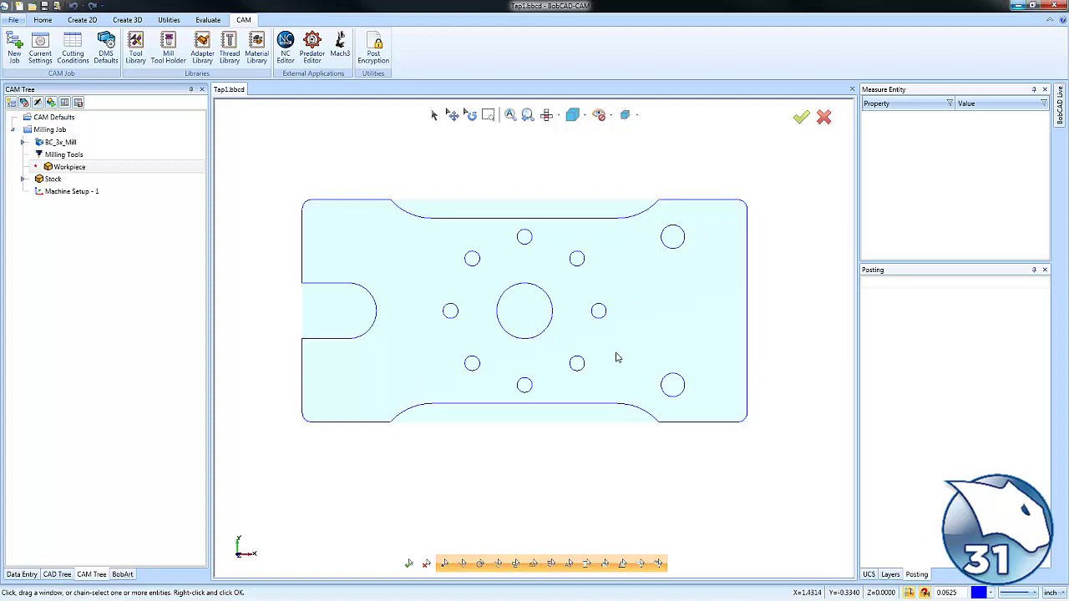
- Add a Mill Tap Hole feature to Machine Setup - 1 and begin selecting its geometry
{"action": "right_click", "coordinate": [87, 196]}
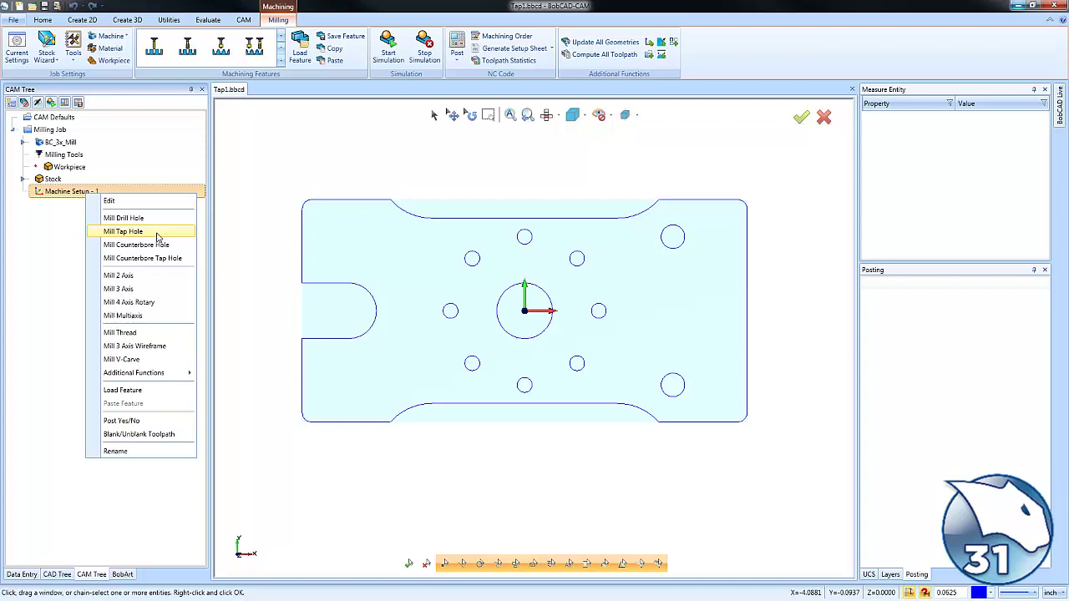
{"action": "left_click", "coordinate": [125, 231]}
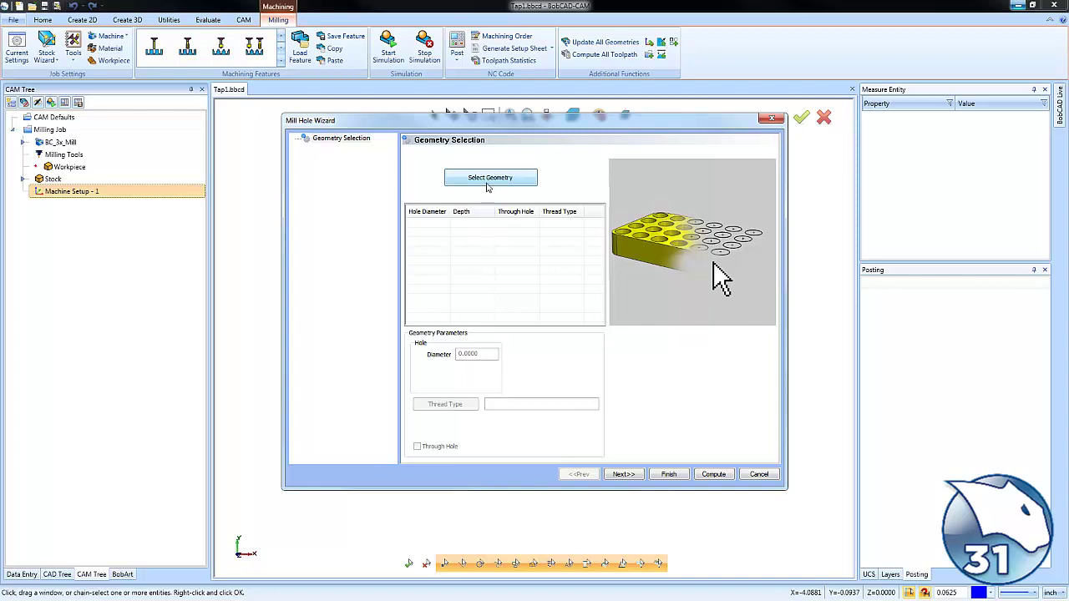
{"action": "left_click", "coordinate": [489, 180]}
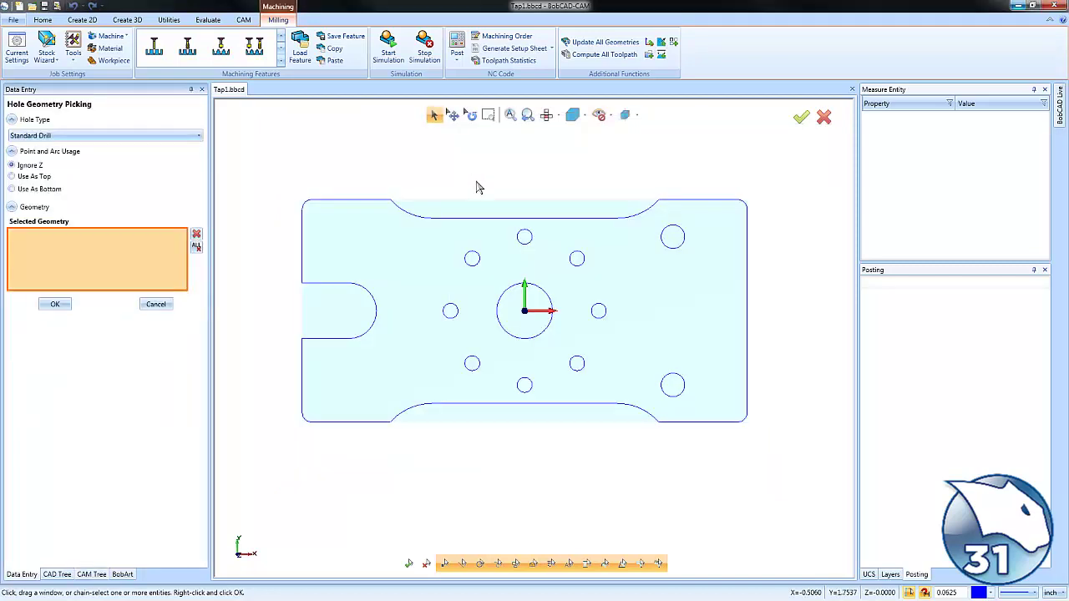
- Pick all eight small holes with Pick+Match Radius, listed as 0.2010 diameter, UNC 1/4-20
{"action": "left_click", "coordinate": [52, 21]}
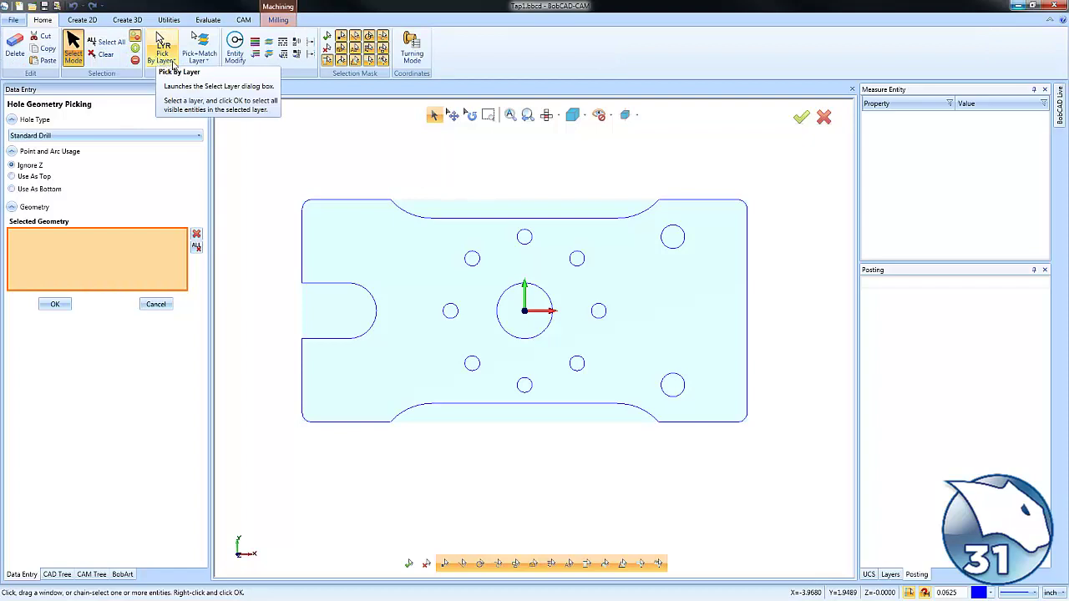
{"action": "left_click", "coordinate": [174, 62]}
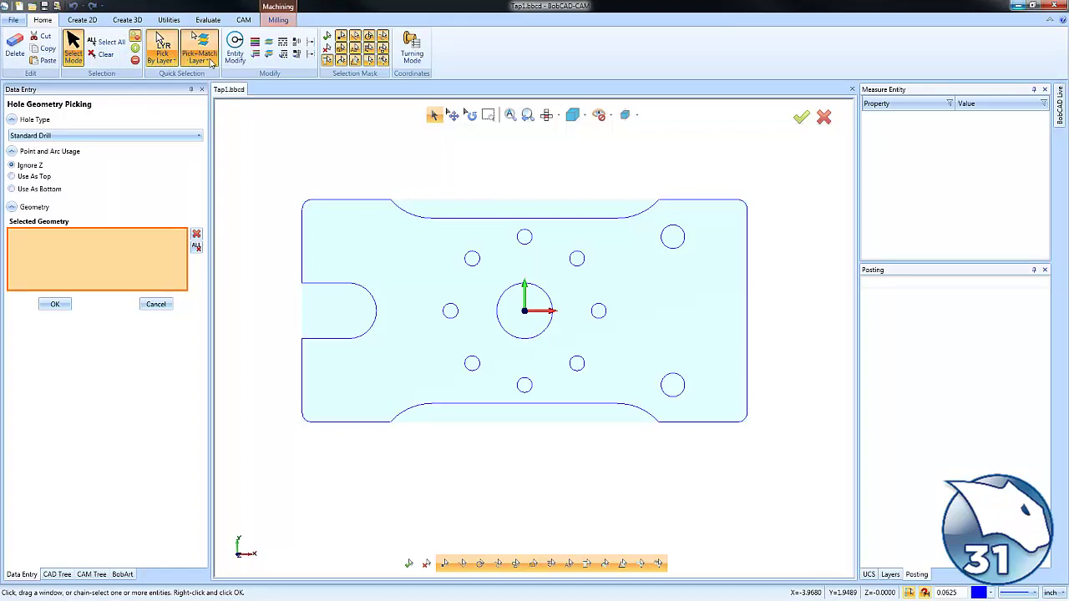
{"action": "left_click", "coordinate": [199, 57]}
{"action": "left_click", "coordinate": [249, 107]}
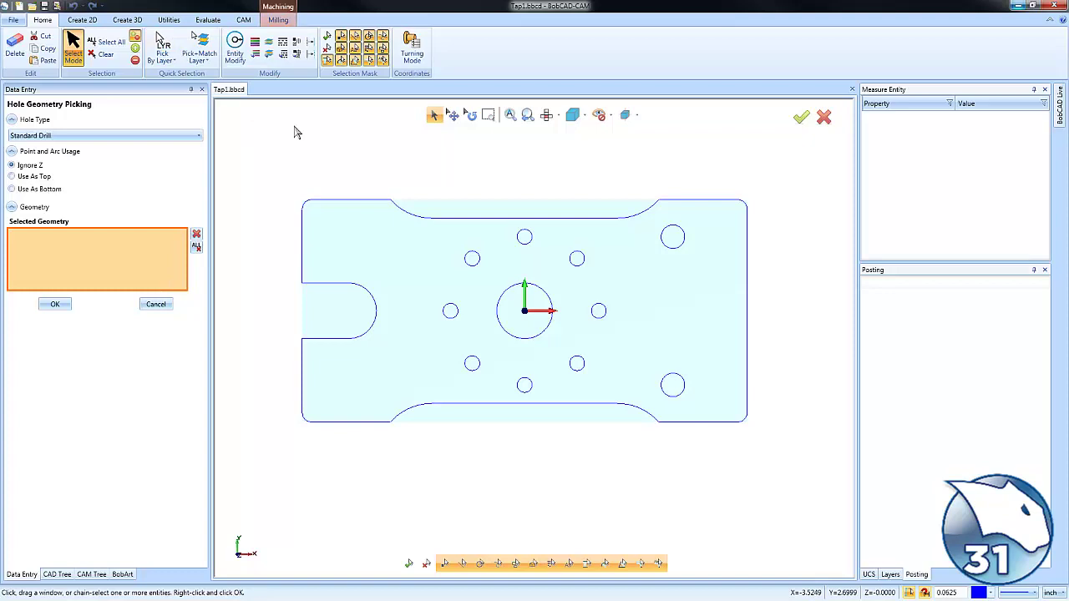
{"action": "left_click", "coordinate": [470, 266]}
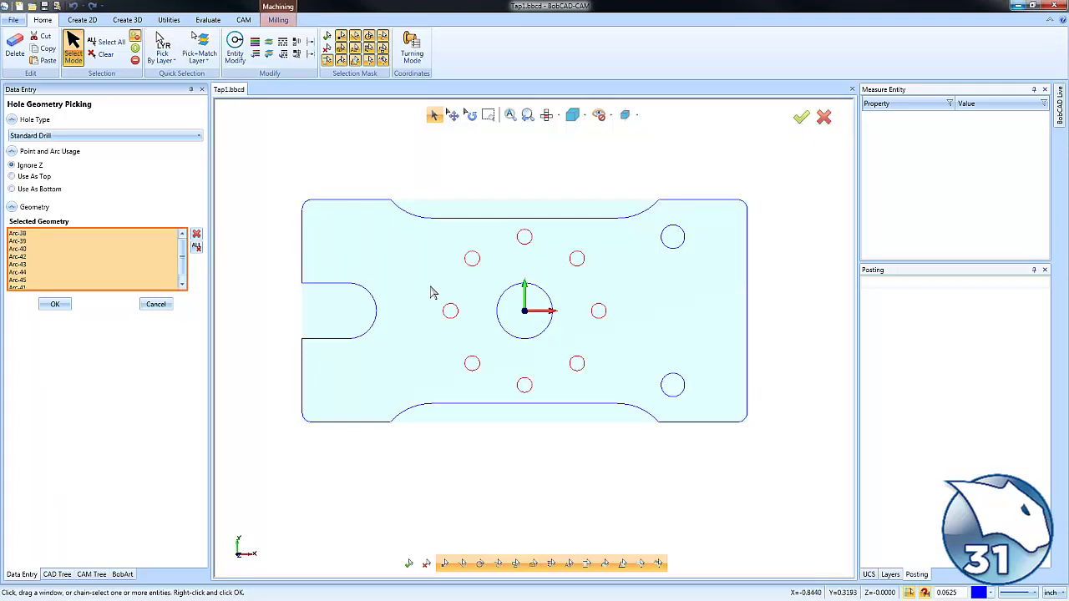
{"action": "left_click", "coordinate": [54, 305]}
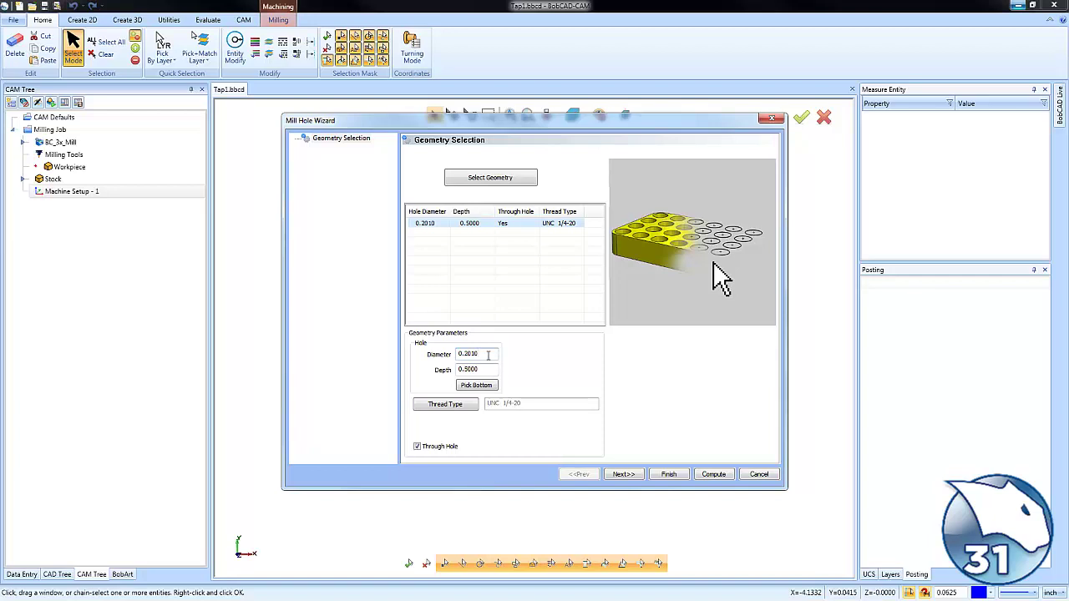
- Make the holes blind at 0.5000 depth and advance to the Feature-0.2010 operations page
{"action": "left_click", "coordinate": [488, 371]}
{"action": "left_click", "coordinate": [417, 446]}
{"action": "left_click", "coordinate": [623, 474]}
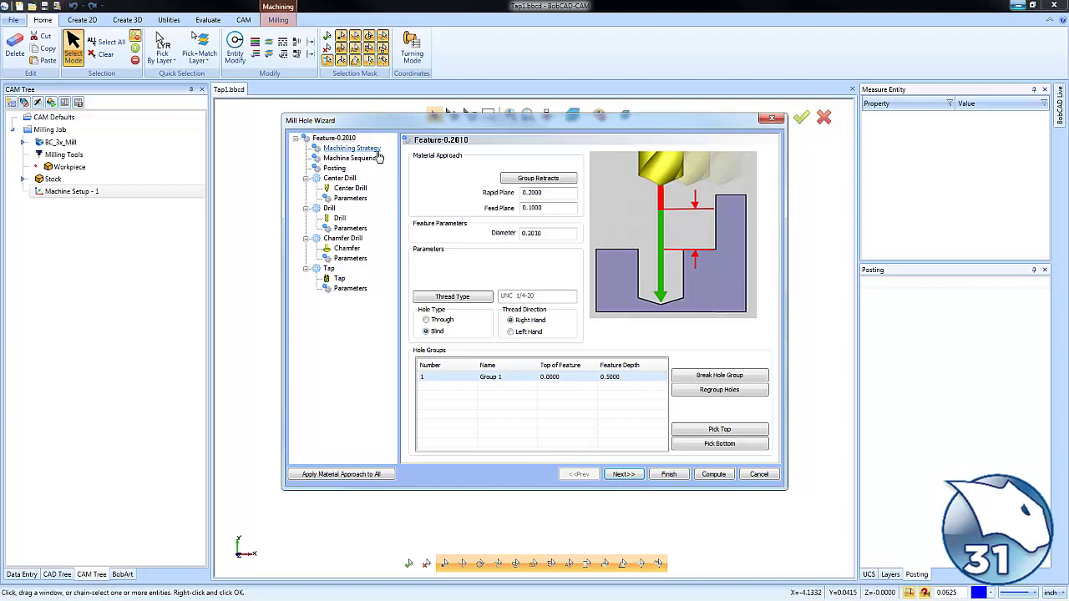
- Review the Center Drill, Drill, Chamfer and Tap settings, confirming a UNC 1/4-20 tap at 48 SFM, 733 RPM
{"action": "left_click", "coordinate": [352, 148]}
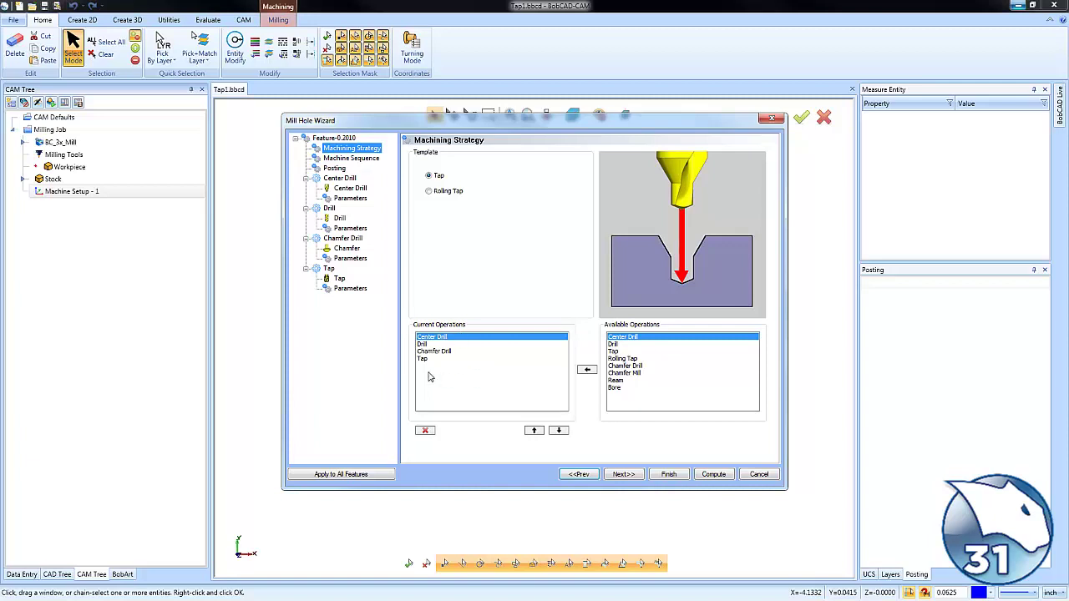
{"action": "left_click", "coordinate": [355, 190]}
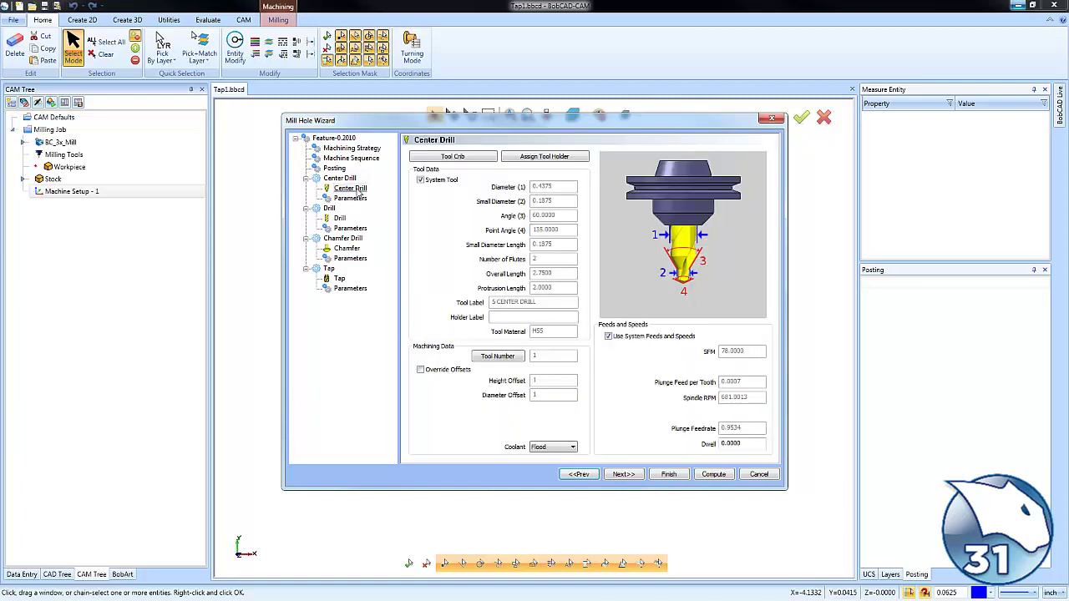
{"action": "left_click", "coordinate": [351, 199]}
{"action": "left_click", "coordinate": [340, 219]}
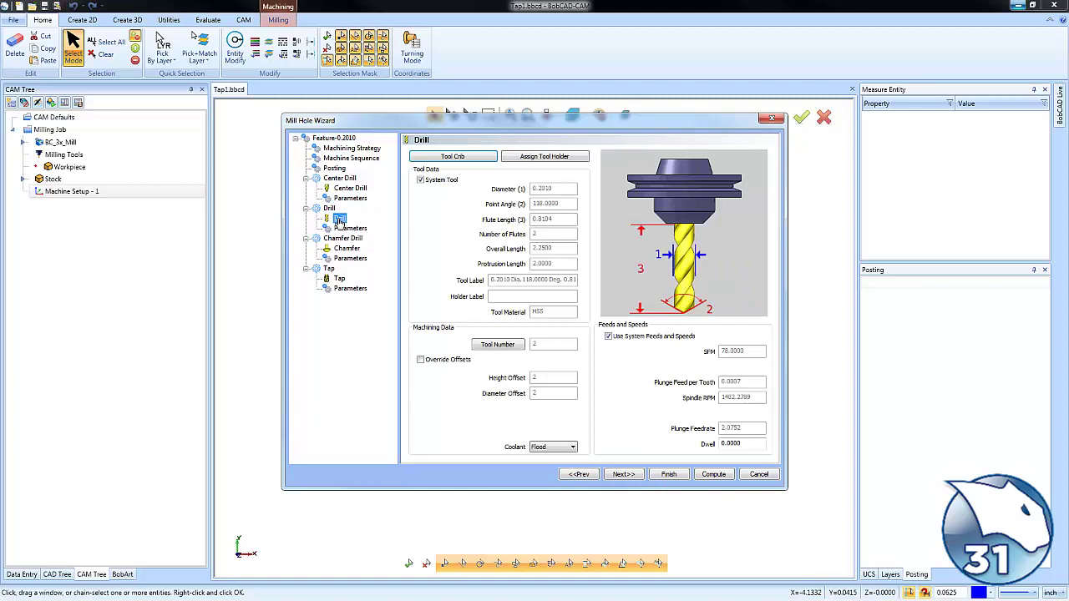
{"action": "left_click", "coordinate": [351, 228]}
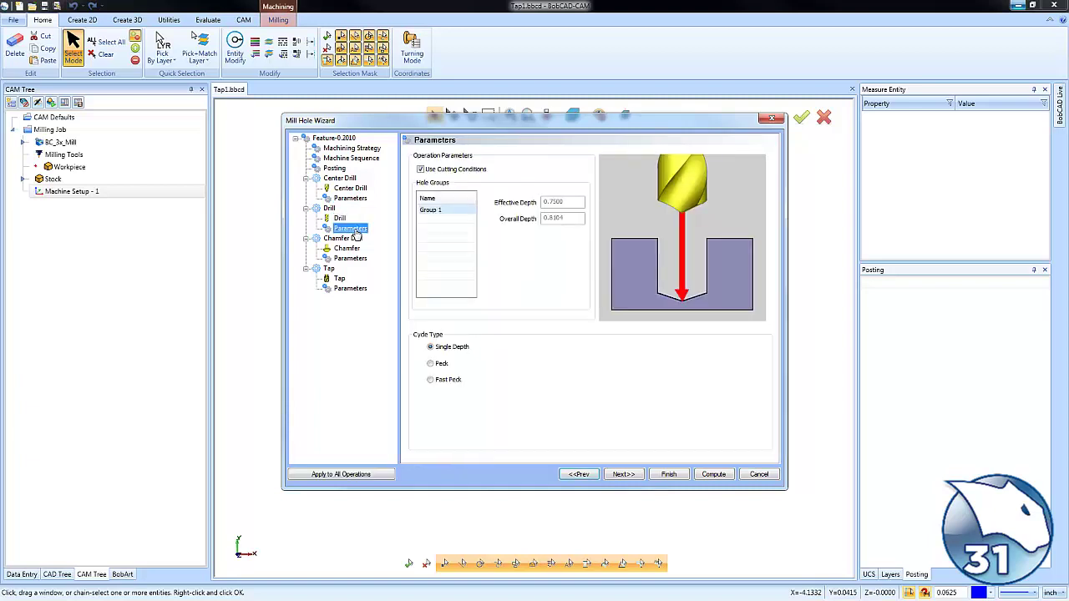
{"action": "left_click", "coordinate": [349, 249]}
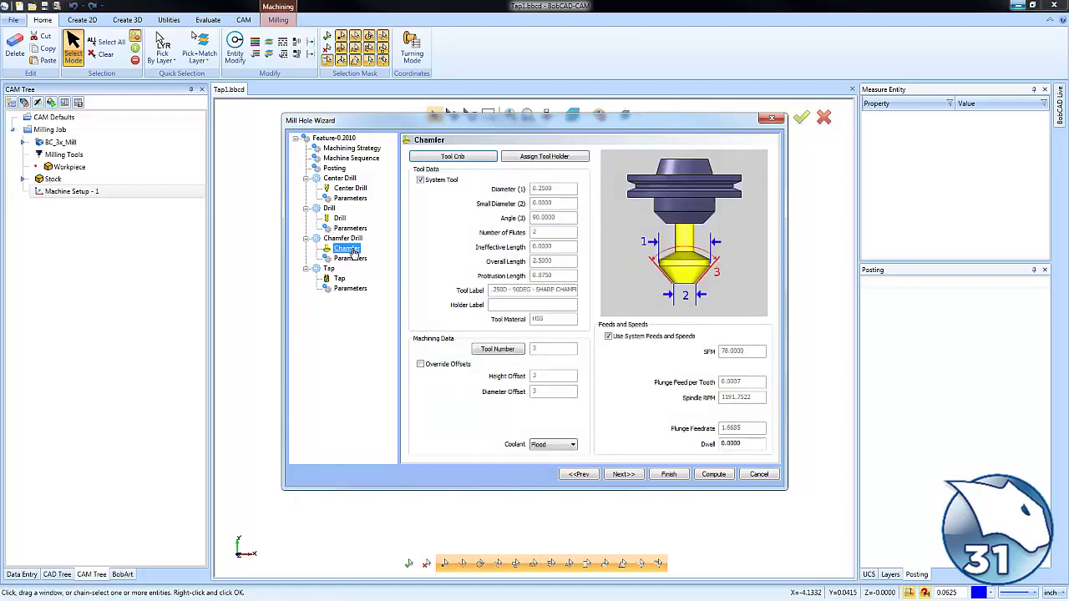
{"action": "left_click", "coordinate": [351, 258]}
{"action": "left_click", "coordinate": [340, 279]}
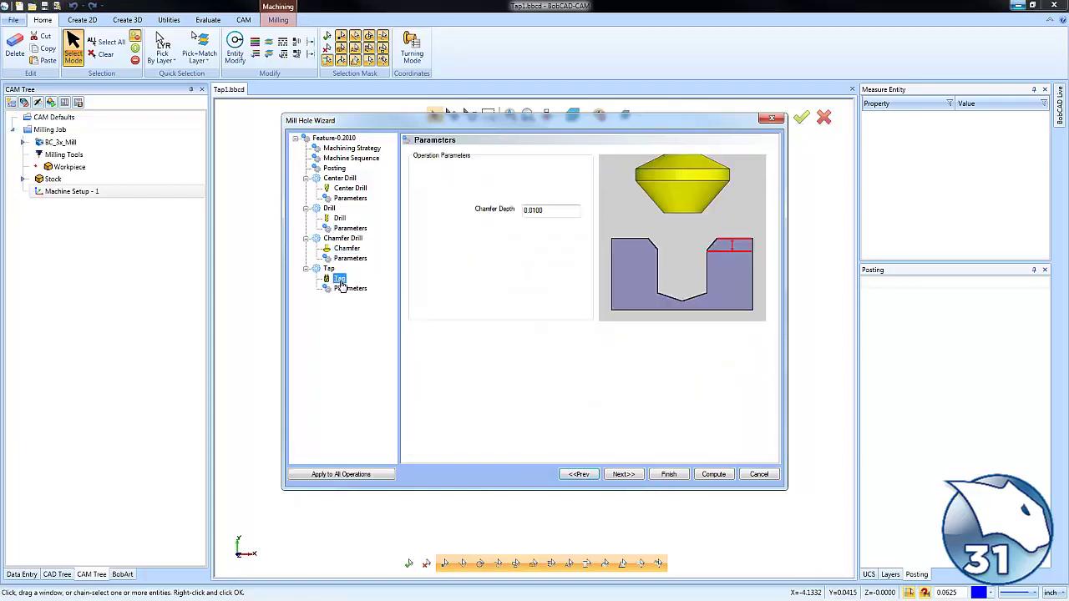
{"action": "left_click", "coordinate": [350, 289]}
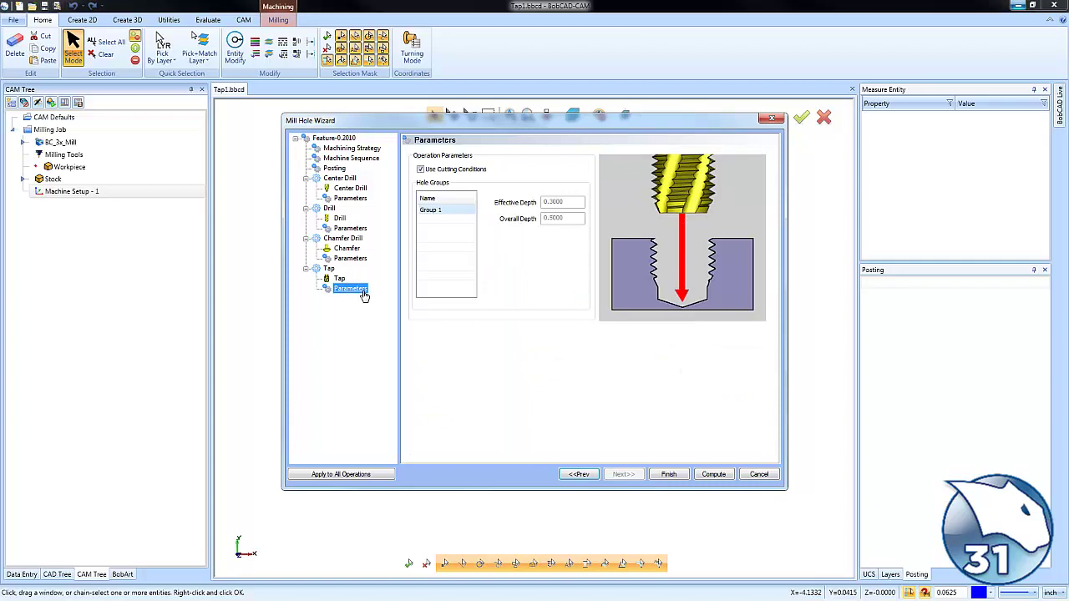
{"action": "left_click", "coordinate": [339, 218]}
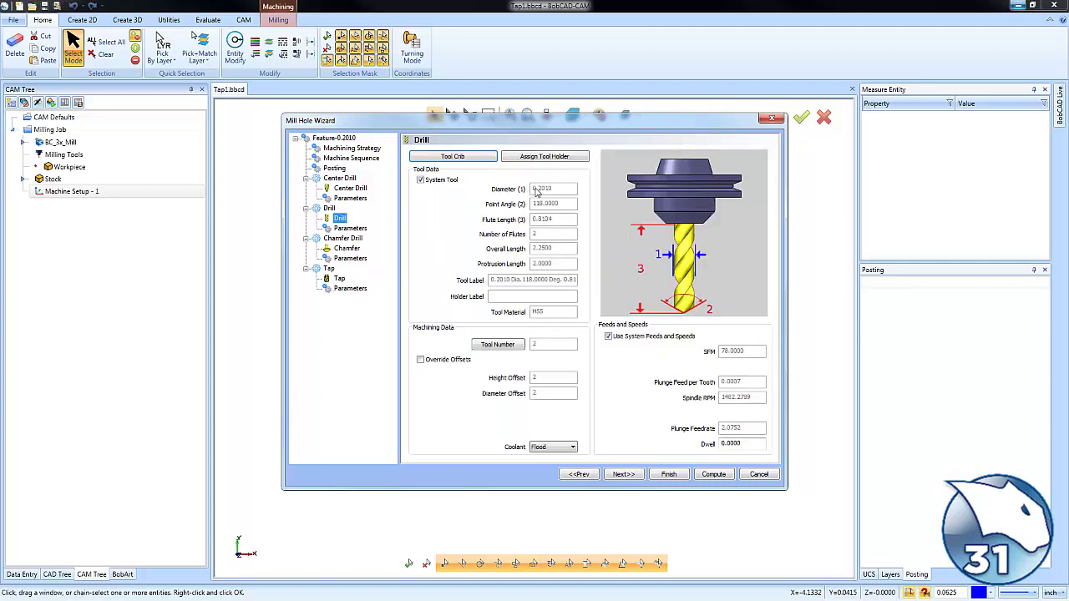
{"action": "left_click", "coordinate": [339, 279]}
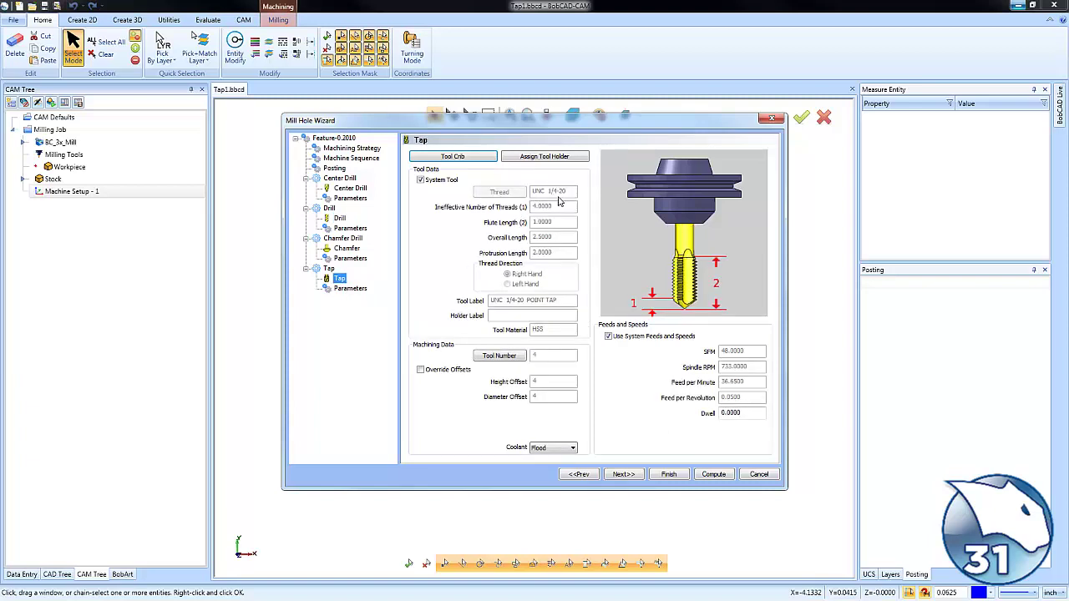
- Compute Feature Tap Hole - 0.2010, check its Drill operation, and collapse its branch in the CAM Tree
{"action": "left_click", "coordinate": [714, 473]}
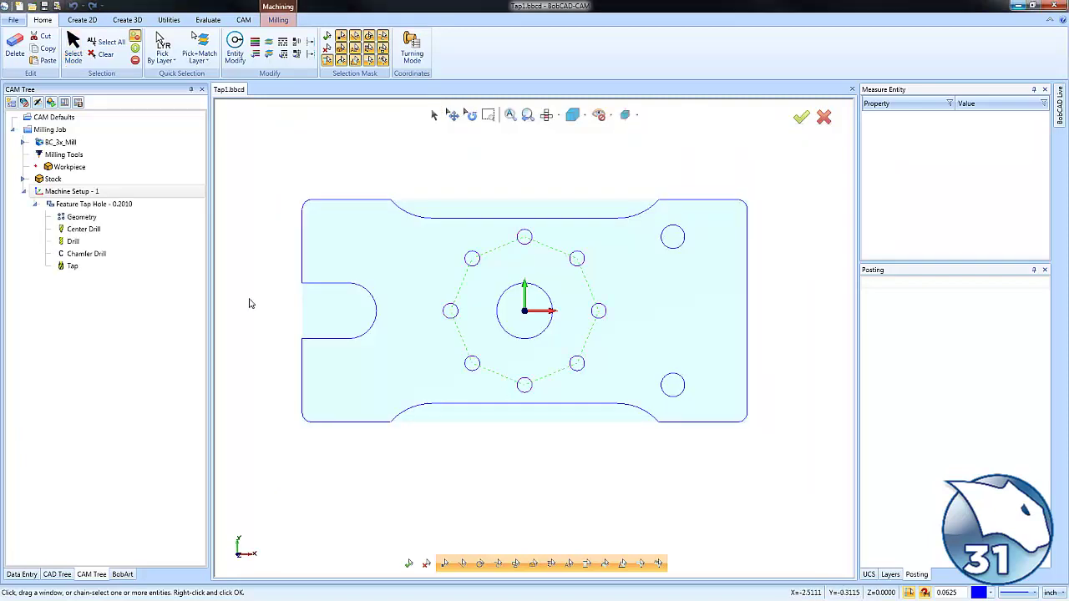
{"action": "left_click", "coordinate": [99, 241]}
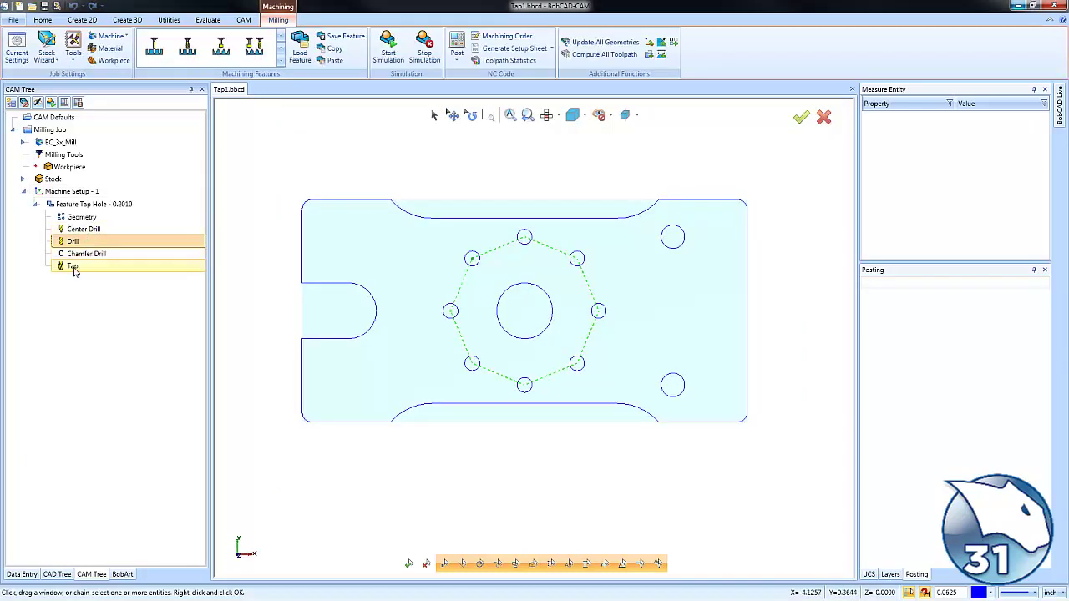
{"action": "left_click", "coordinate": [92, 204]}
{"action": "left_click", "coordinate": [34, 204]}
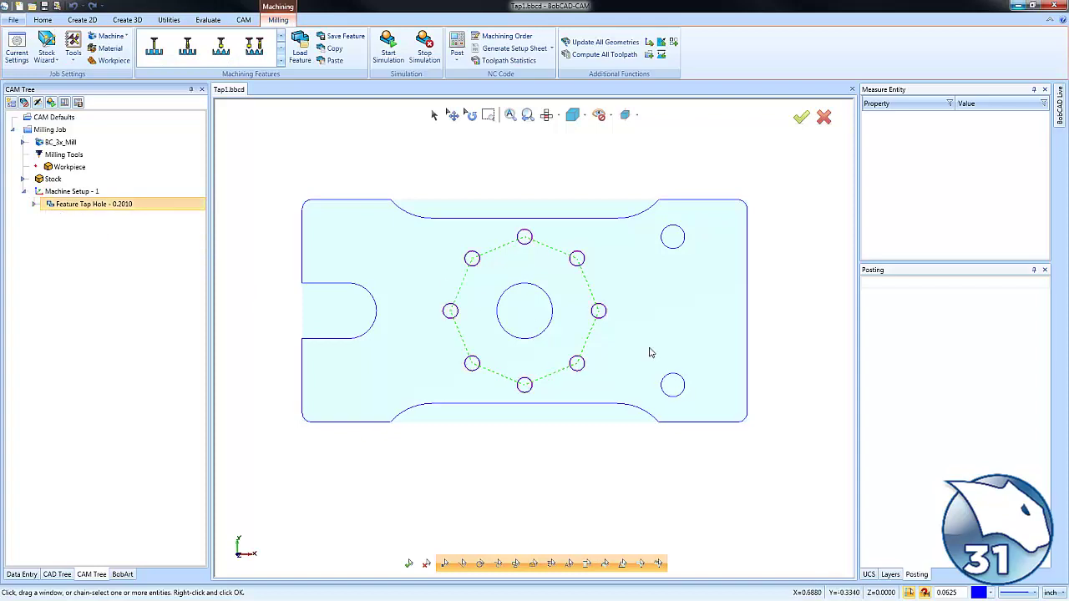
- Insert a new Mill Tap Hole feature and window-select the large holes at the part's right end
{"action": "right_click", "coordinate": [89, 209]}
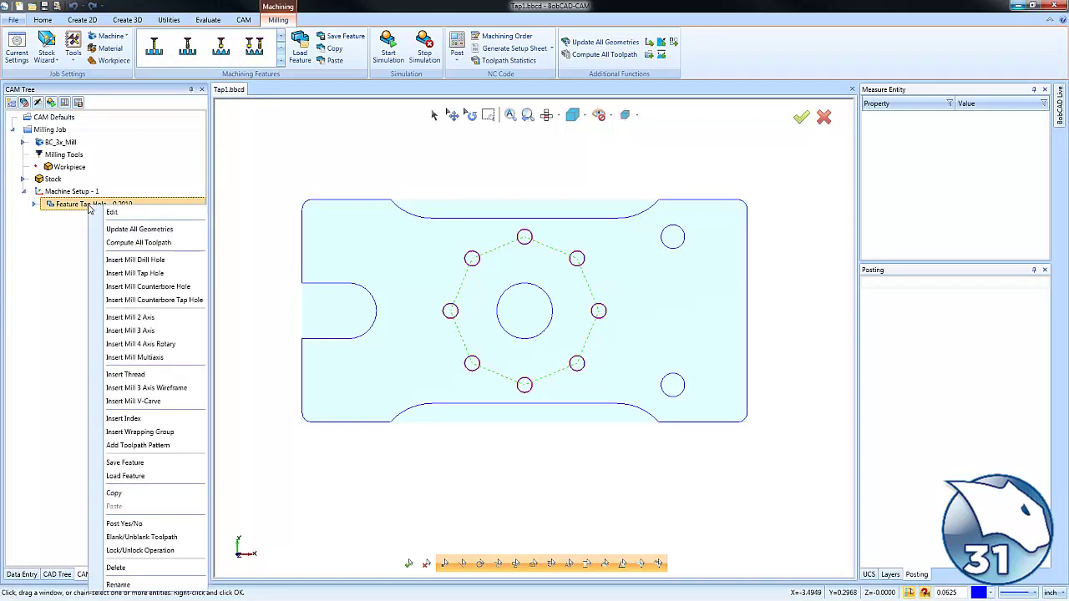
{"action": "left_click", "coordinate": [165, 275]}
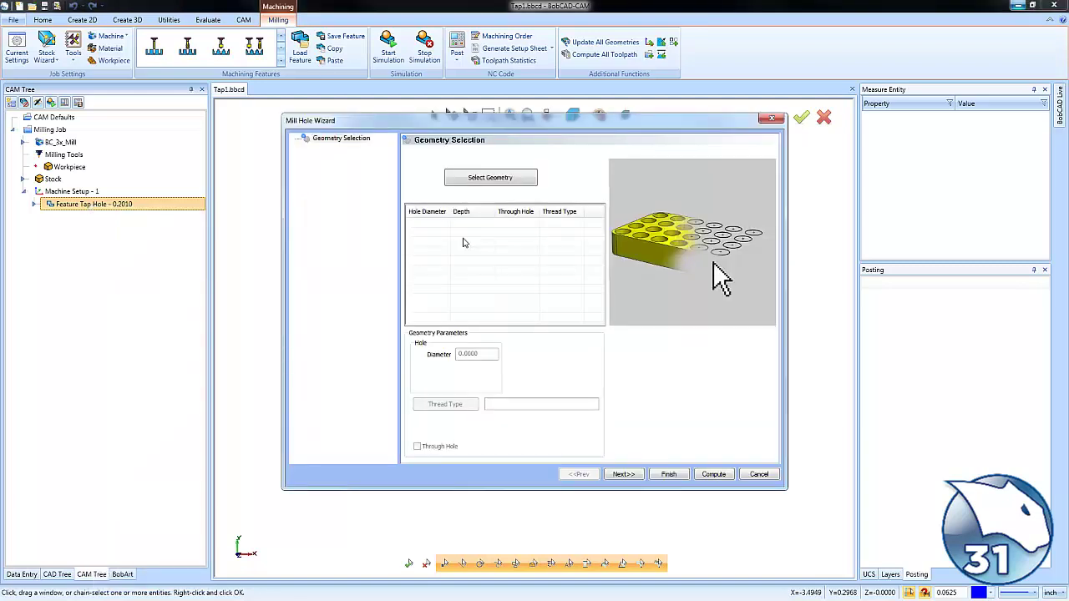
{"action": "left_click", "coordinate": [502, 179]}
{"action": "left_click_drag", "start_coordinate": [669, 233], "coordinate": [700, 403]}
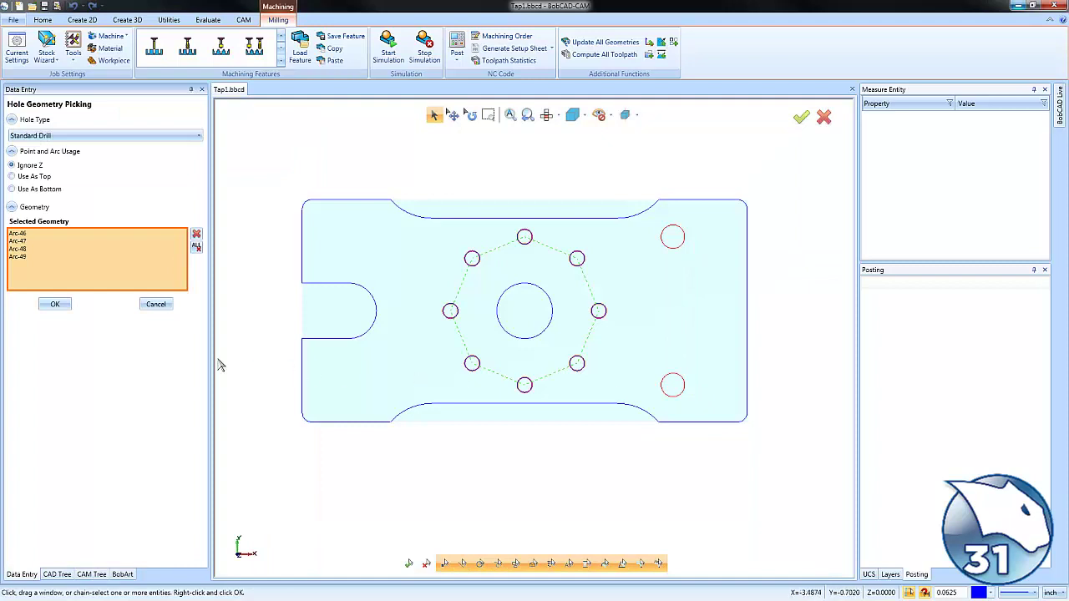
- Confirm the picked holes and set their depth to 0.7500 (.375*2), re-entering after the invalid-expression error
{"action": "left_click", "coordinate": [54, 305]}
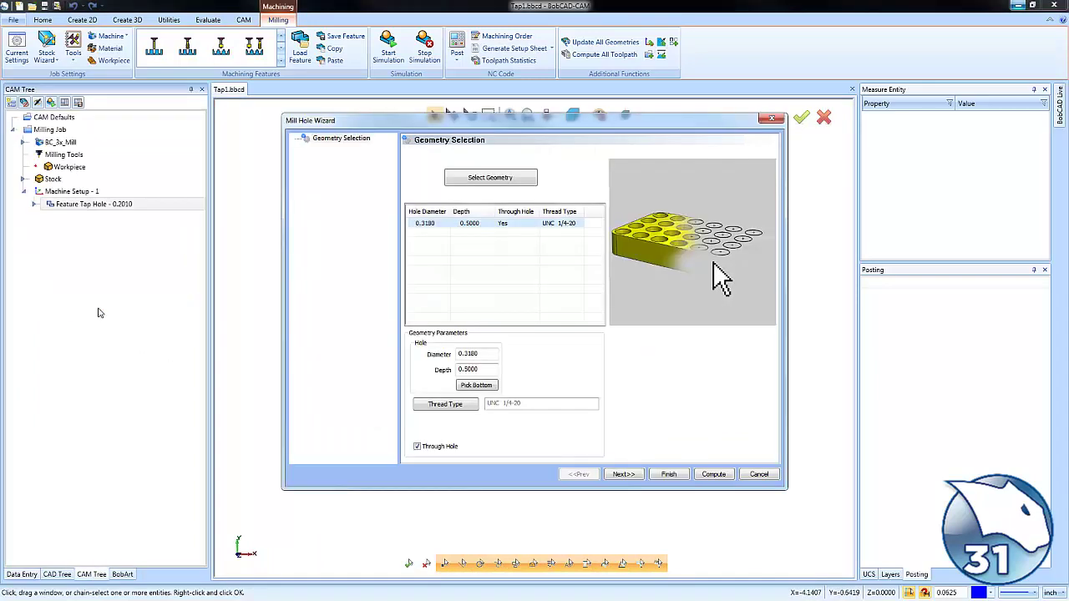
{"action": "double_click", "coordinate": [489, 353]}
{"action": "double_click", "coordinate": [473, 369]}
{"action": "type", "text": ".375*2"}
{"action": "key", "text": "Tab"}
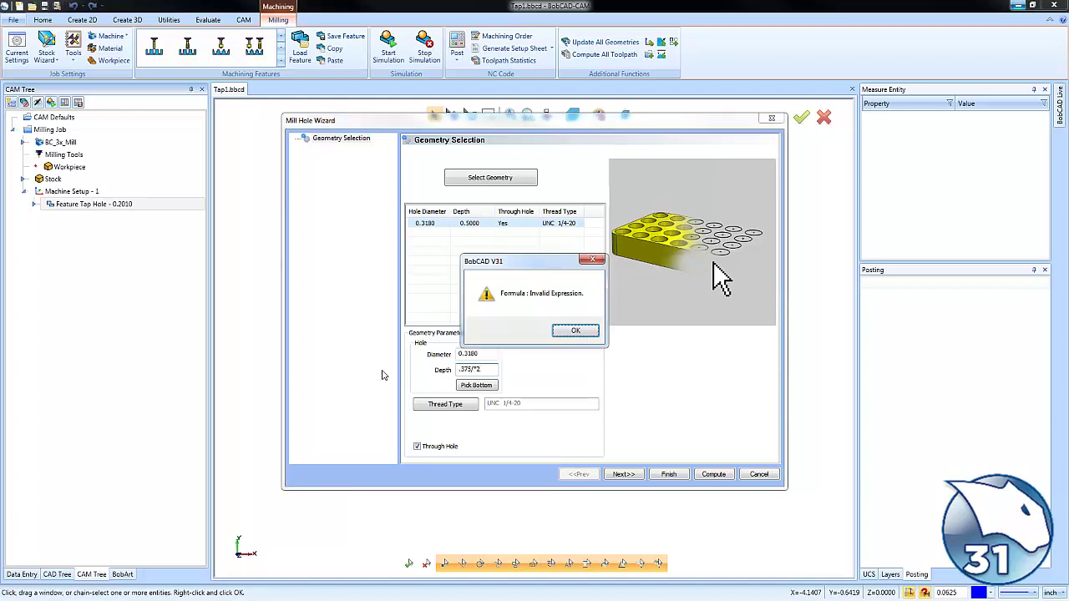
{"action": "left_click", "coordinate": [581, 332]}
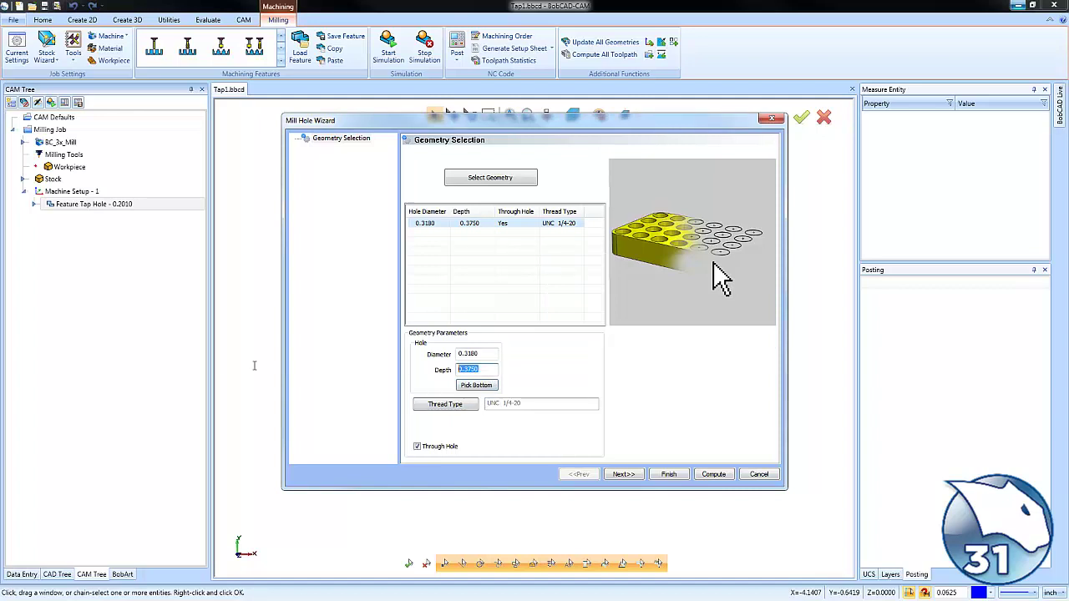
{"action": "type", "text": ".3"}
{"action": "key", "text": "Tab"}
- Change the new holes' thread from UNC 1/4-20 to UNC 3/8-16
{"action": "left_click", "coordinate": [465, 409]}
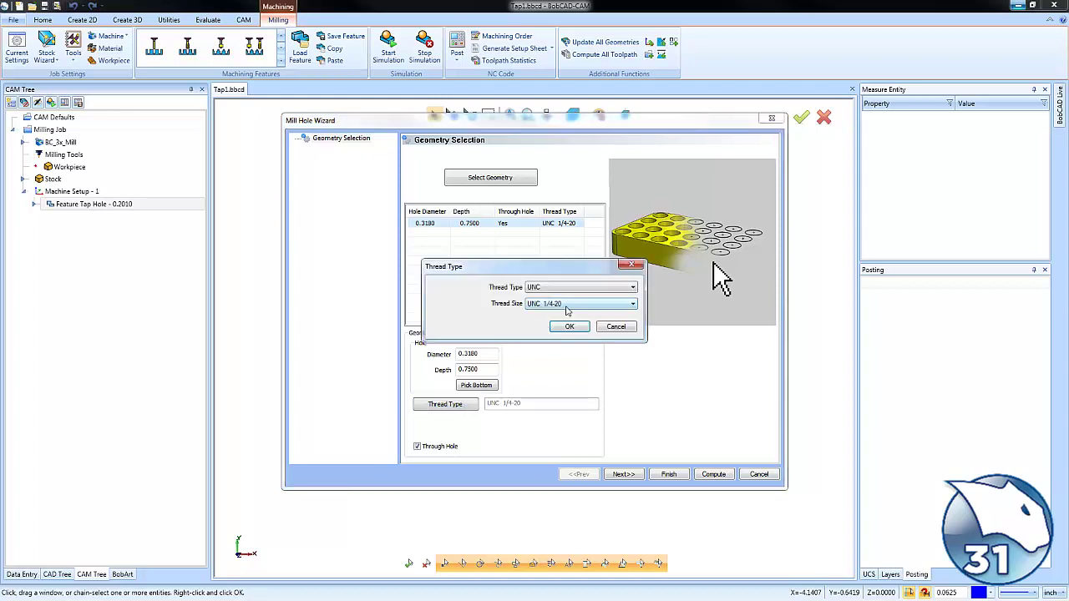
{"action": "left_click", "coordinate": [566, 307]}
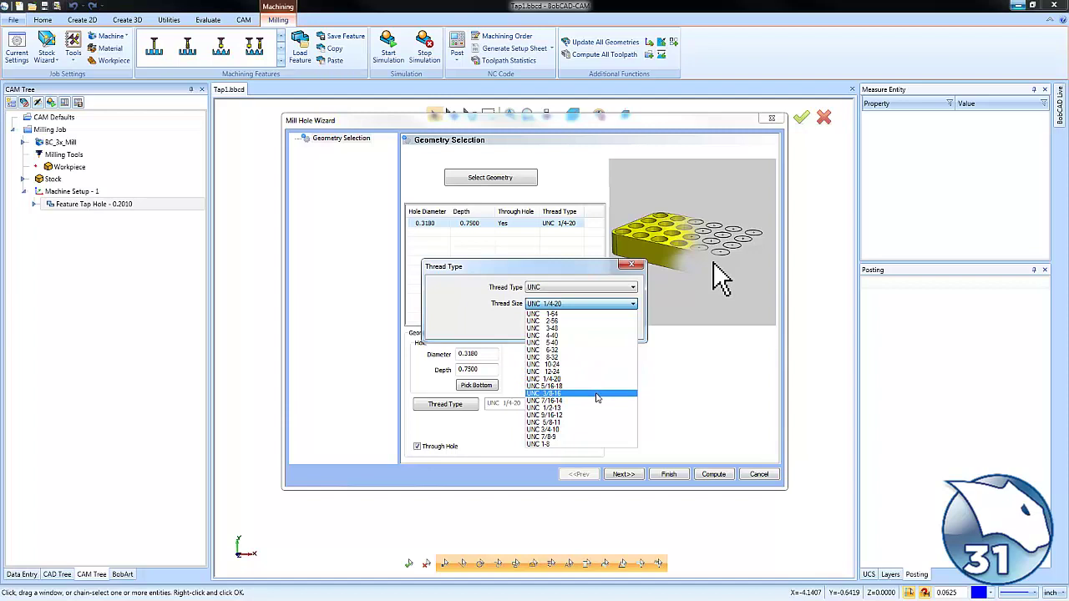
{"action": "left_click", "coordinate": [597, 394]}
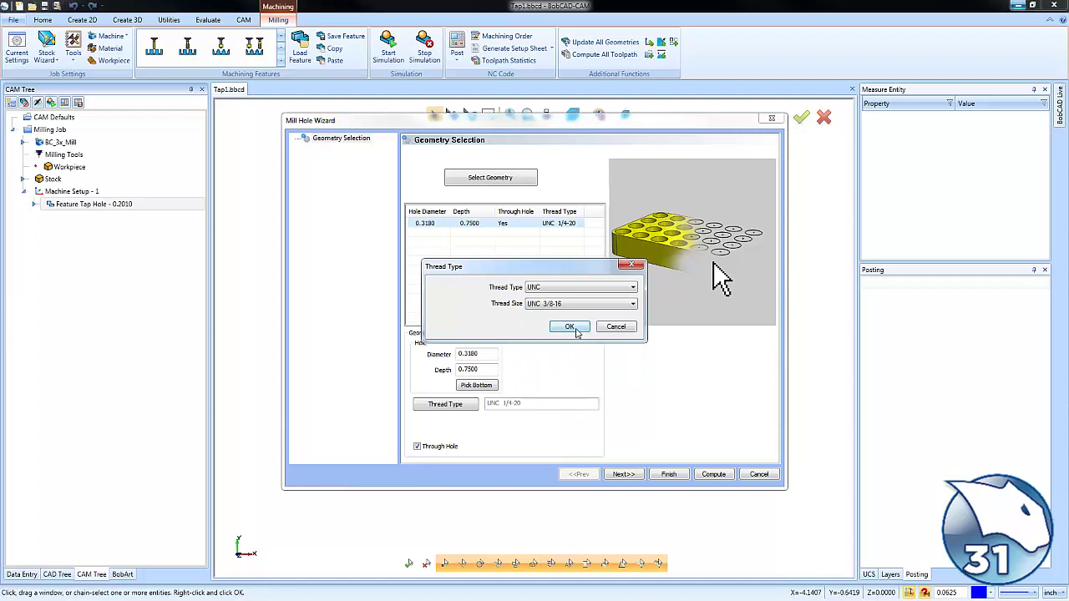
{"action": "left_click", "coordinate": [570, 327]}
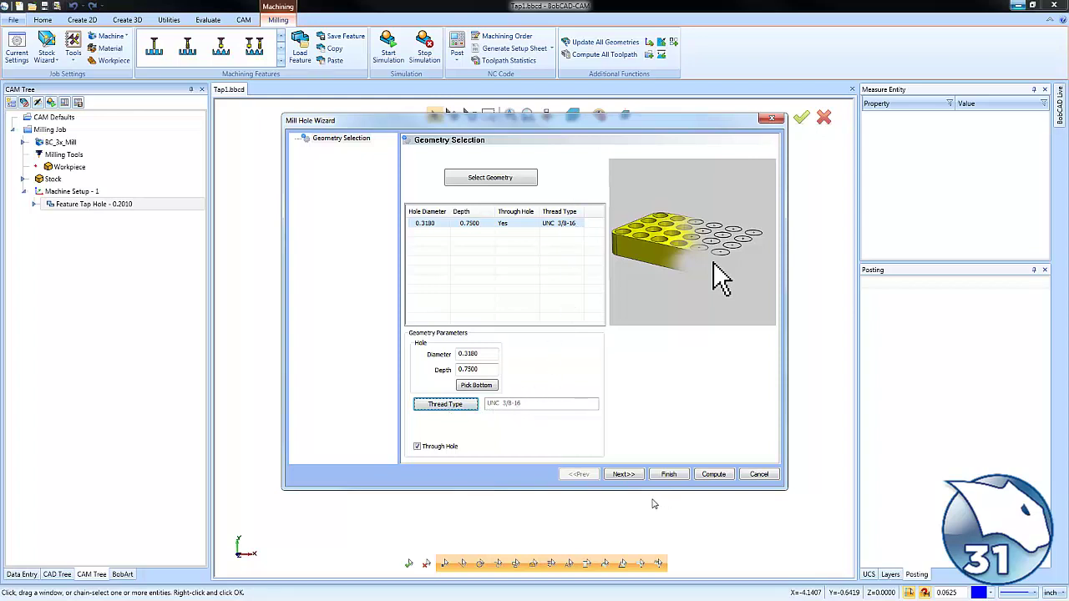
- Make the two large holes blind and edit Group 1's feature depth
{"action": "left_click", "coordinate": [627, 475]}
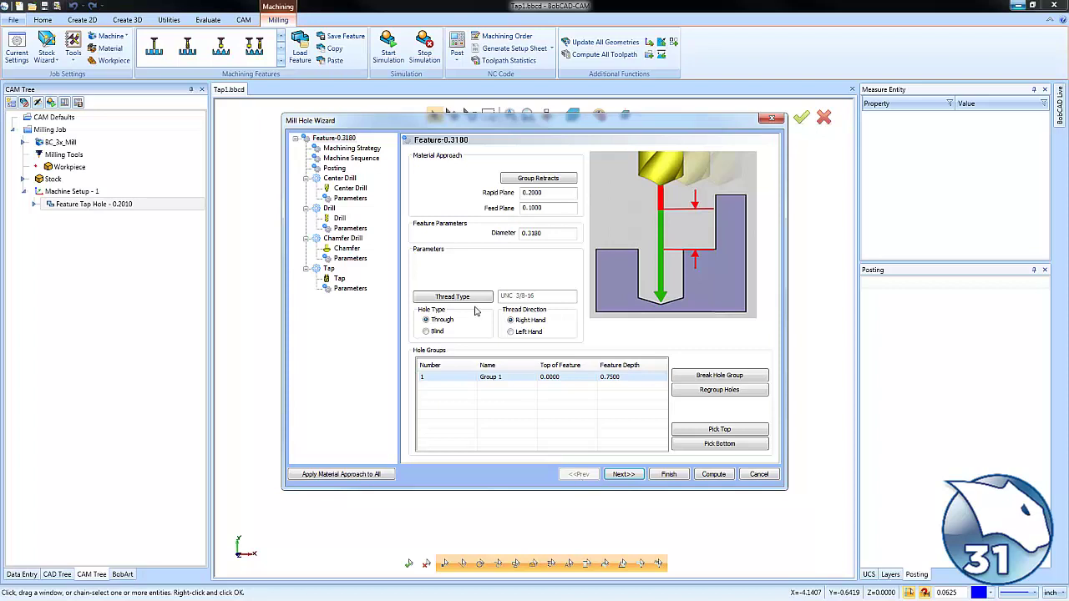
{"action": "left_click", "coordinate": [426, 333]}
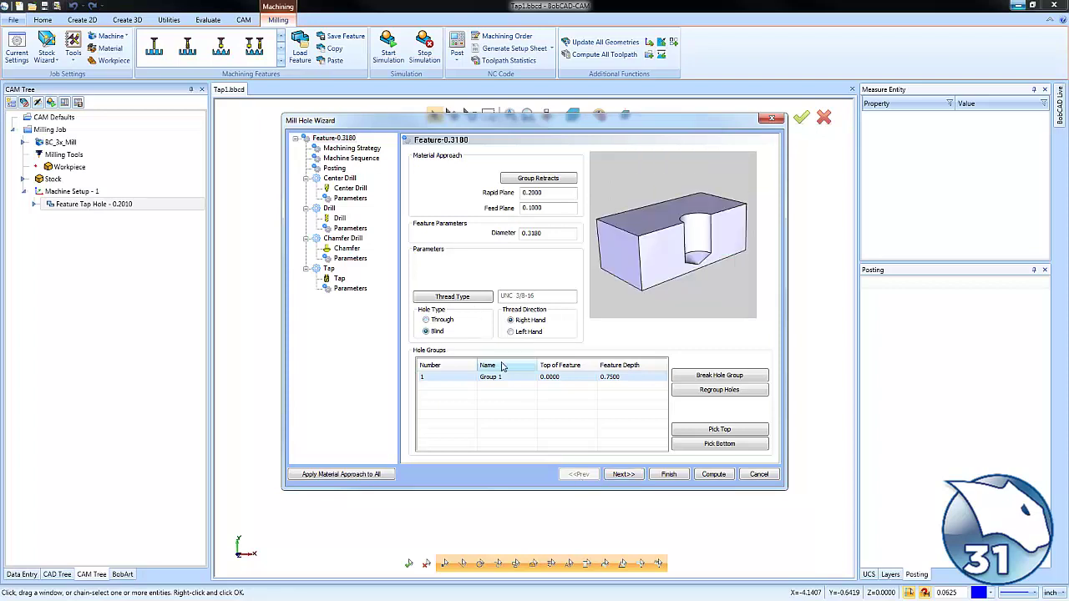
{"action": "left_click", "coordinate": [566, 377]}
{"action": "left_click", "coordinate": [623, 377]}
{"action": "left_click", "coordinate": [638, 380]}
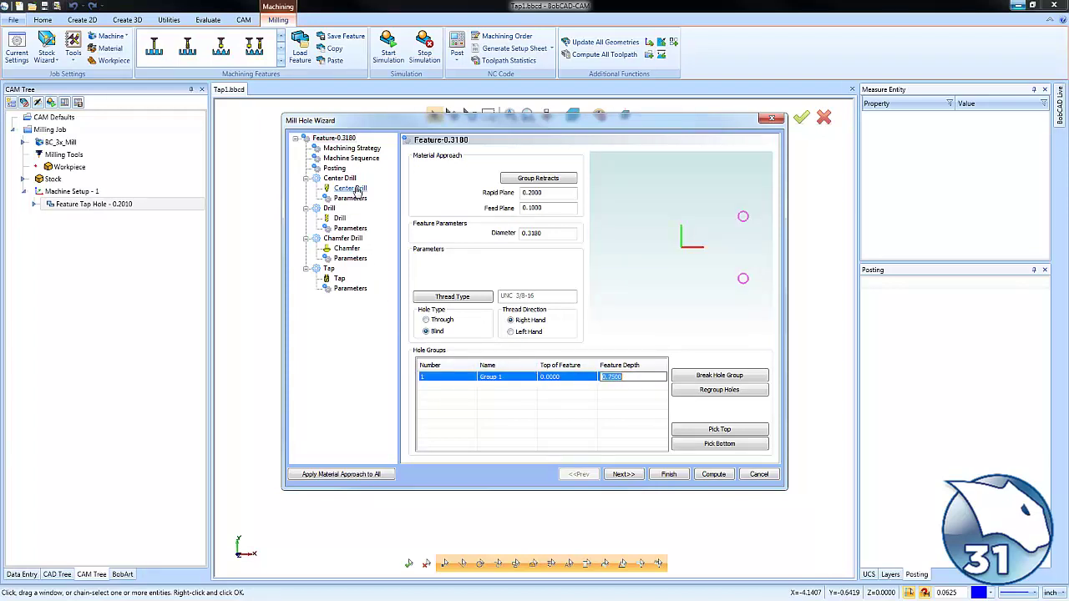
- Review the center drill, drill, chamfer and tap parameters, then compute Feature Tap Hole - 0.3180
{"action": "left_click", "coordinate": [356, 190]}
{"action": "left_click", "coordinate": [354, 198]}
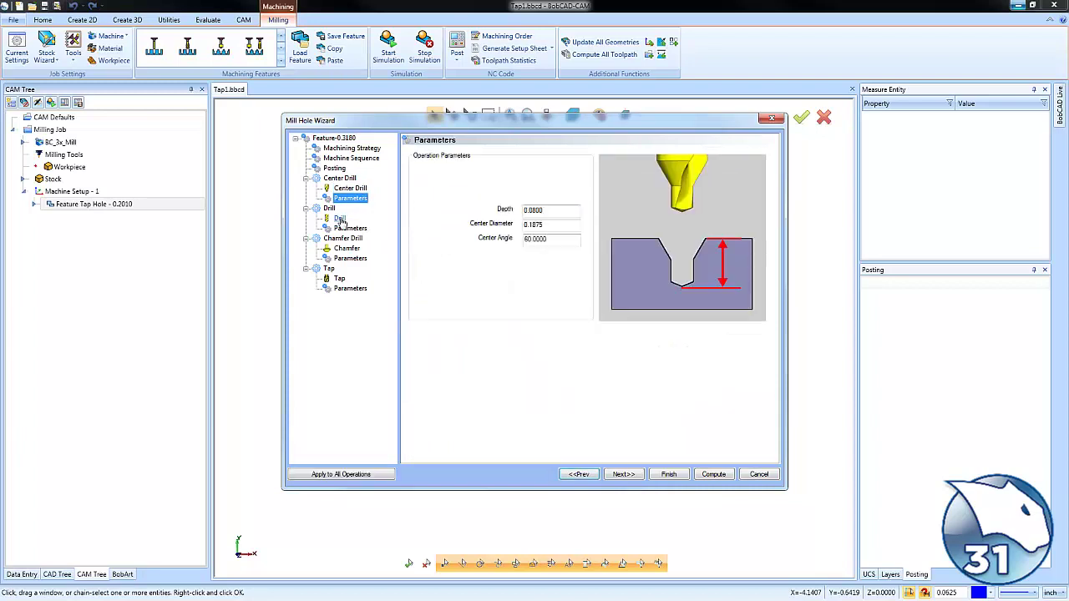
{"action": "left_click", "coordinate": [340, 219]}
{"action": "left_click", "coordinate": [355, 229]}
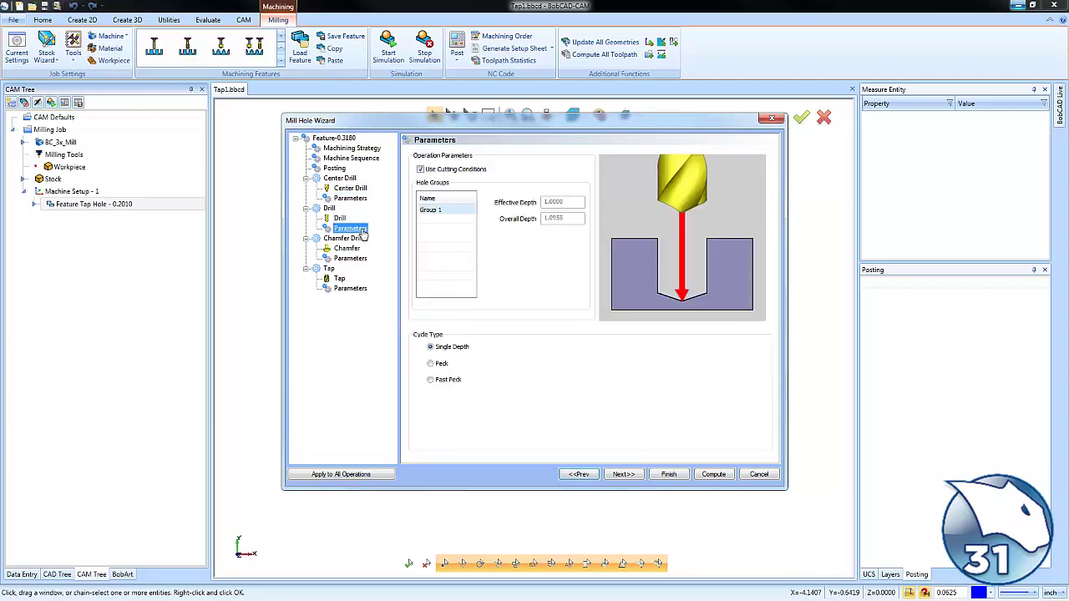
{"action": "left_click", "coordinate": [347, 249]}
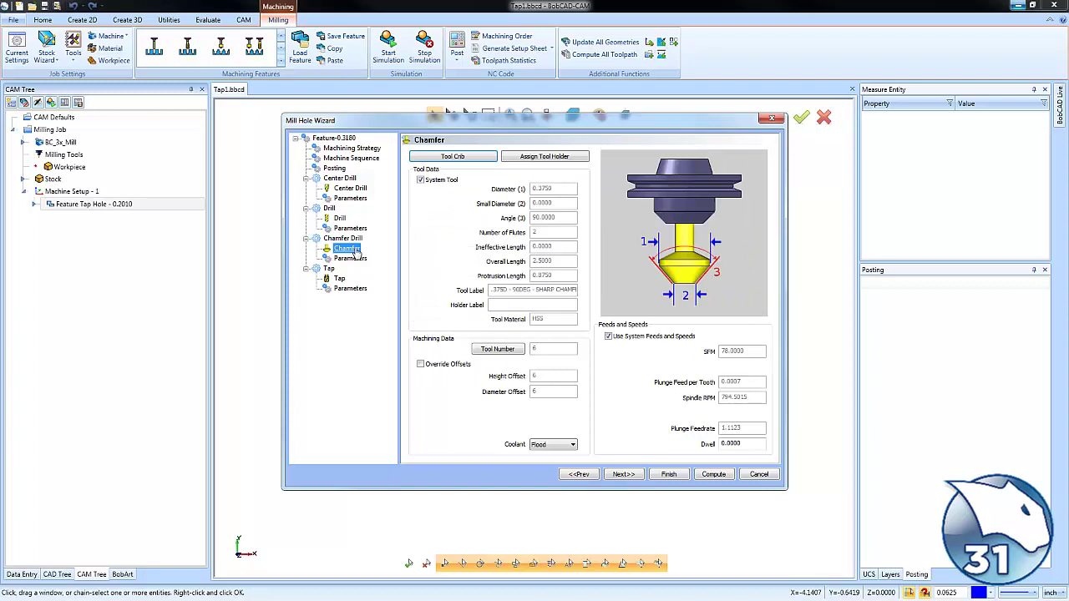
{"action": "left_click", "coordinate": [351, 259]}
{"action": "left_click", "coordinate": [340, 279]}
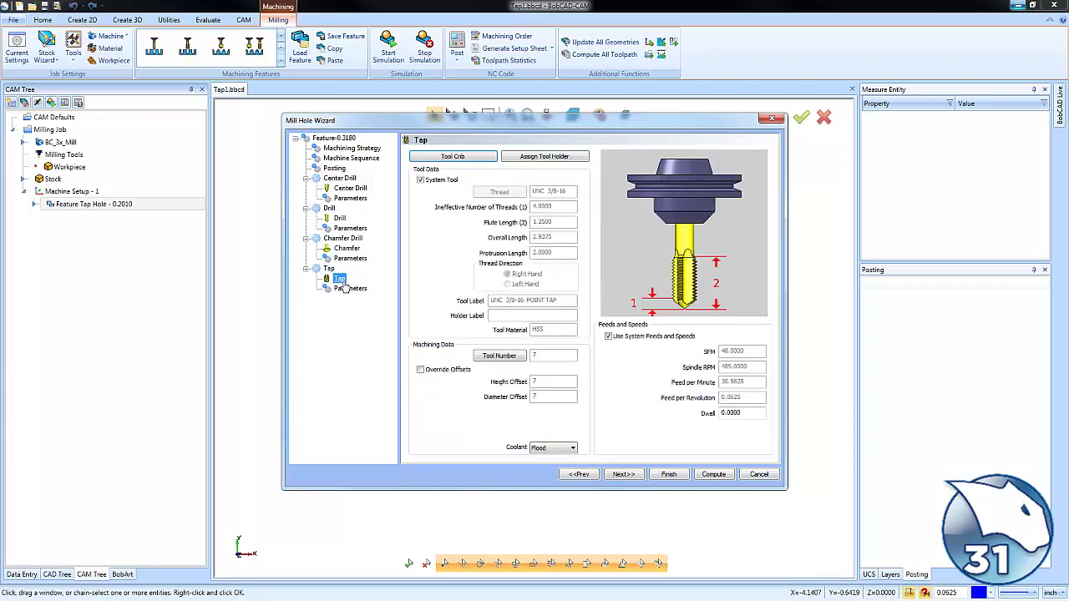
{"action": "left_click", "coordinate": [351, 289]}
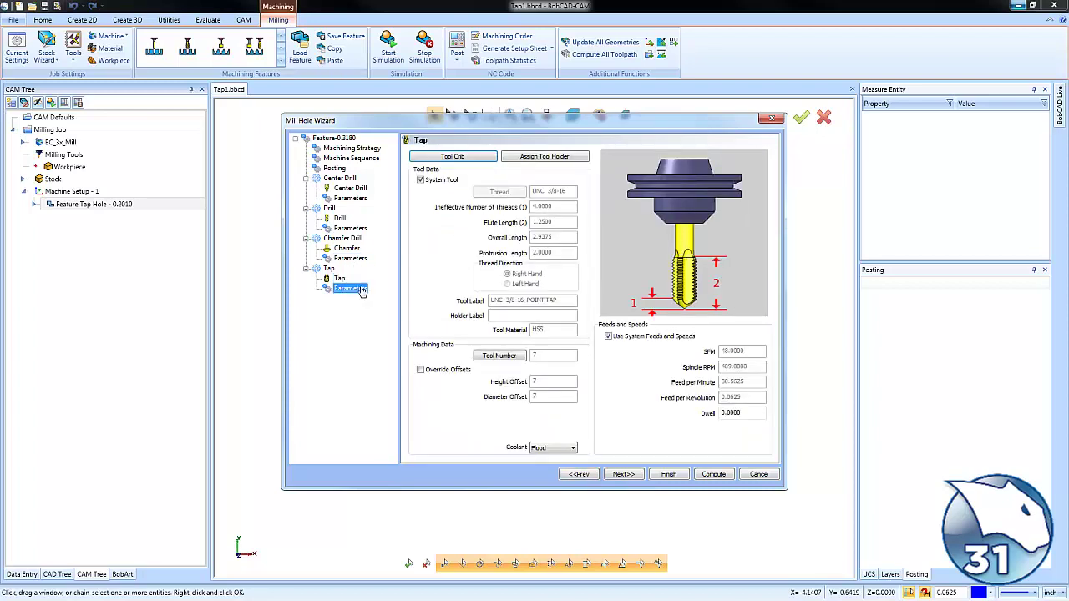
{"action": "left_click", "coordinate": [340, 279]}
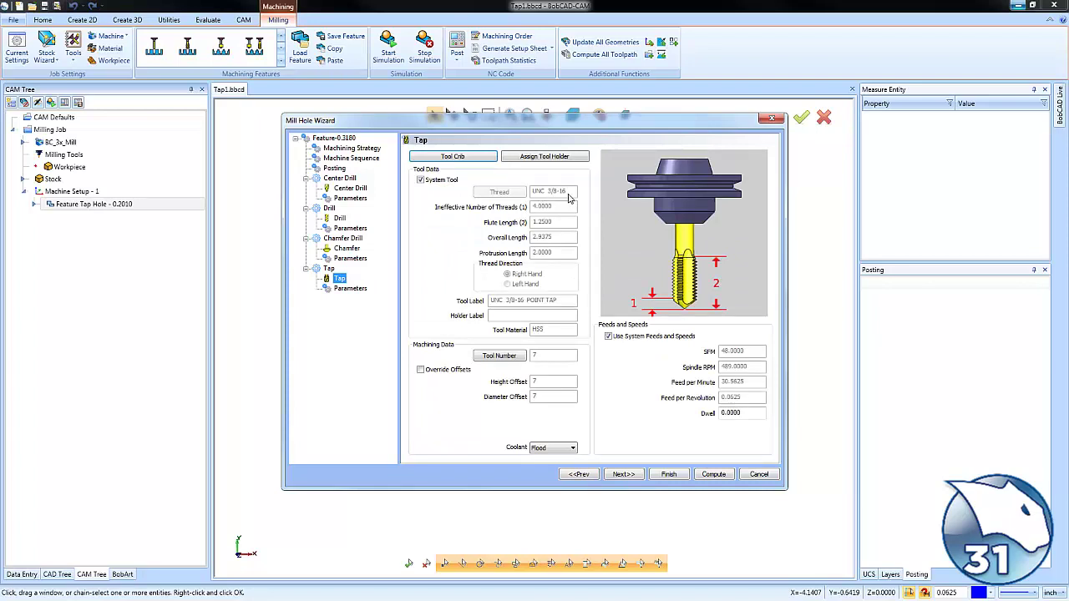
{"action": "left_click", "coordinate": [339, 219]}
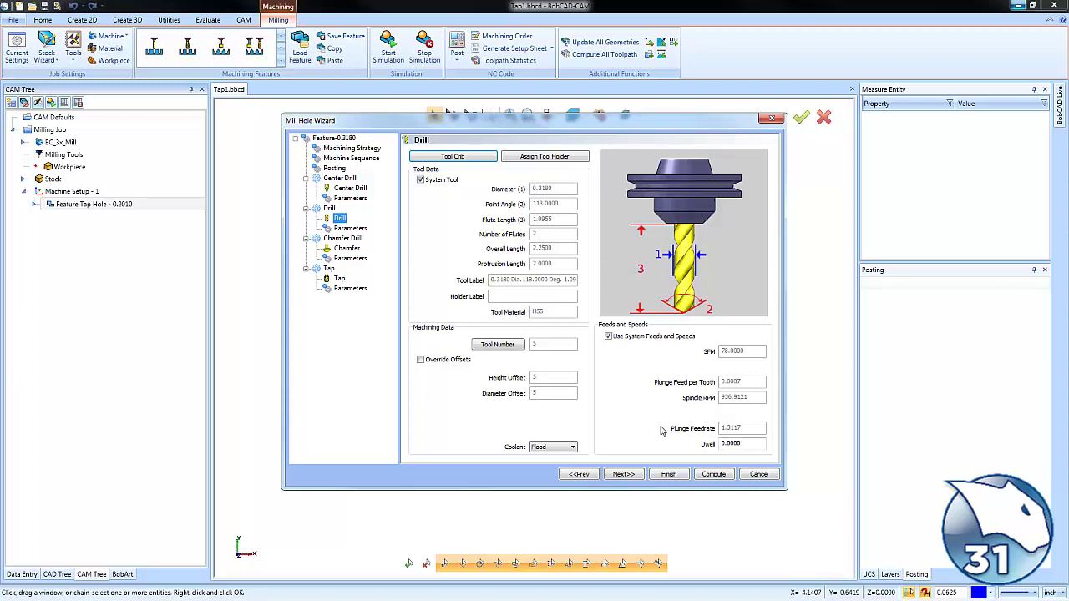
{"action": "left_click", "coordinate": [713, 475]}
{"action": "scroll", "coordinate": [607, 357], "scroll_direction": "down", "scroll_amount": 2}
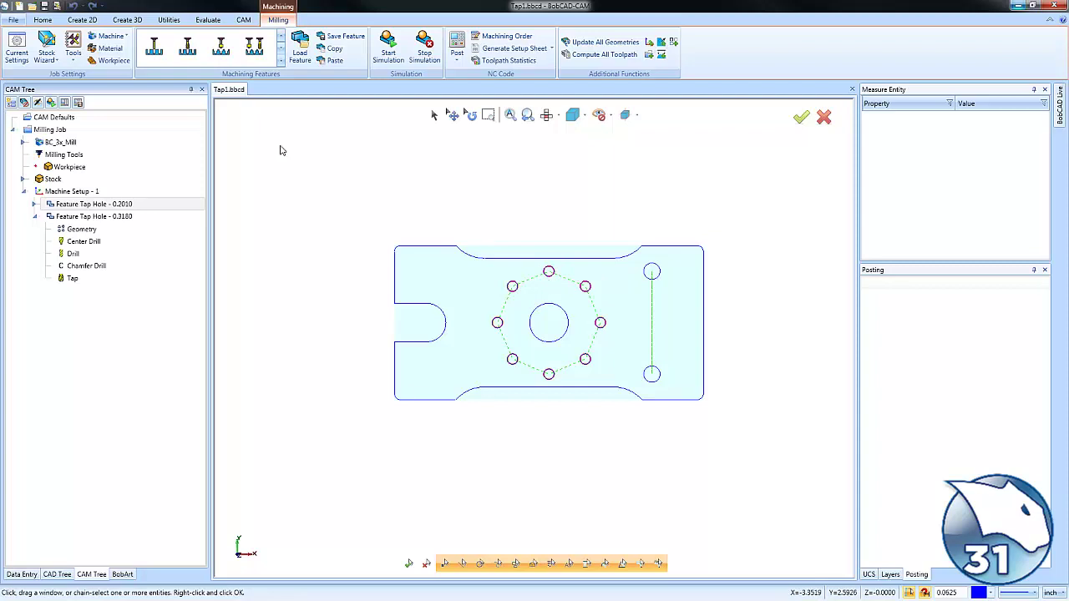
- Place two points at X -2.4375, Y 1.0000 and Y -1.0000 with Create 2D > Point
{"action": "left_click", "coordinate": [80, 20]}
{"action": "left_click", "coordinate": [15, 46]}
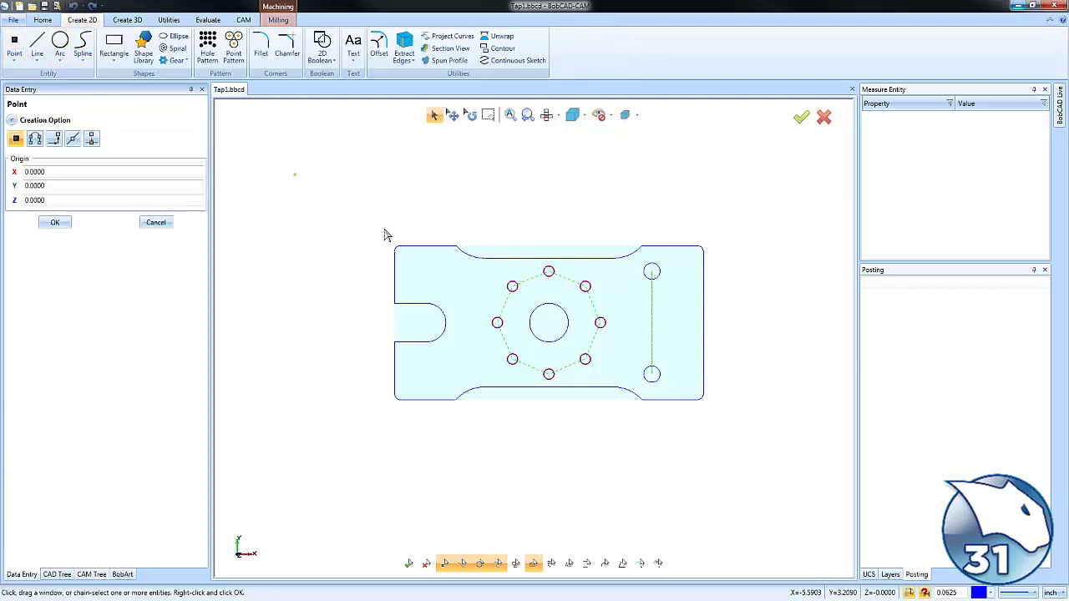
{"action": "left_click", "coordinate": [423, 273]}
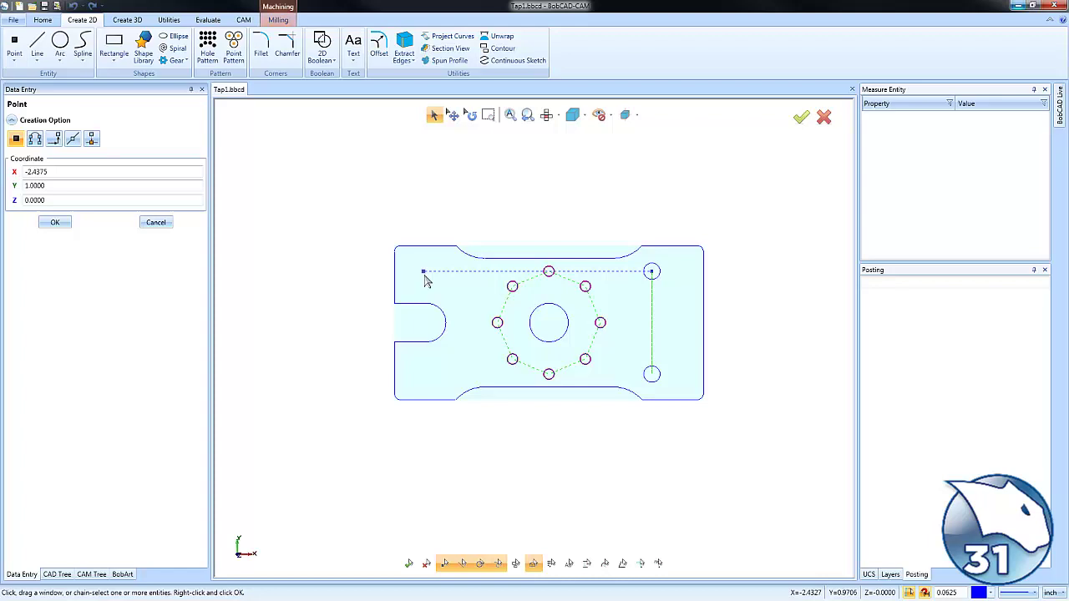
{"action": "left_click", "coordinate": [423, 376]}
{"action": "left_click", "coordinate": [145, 224]}
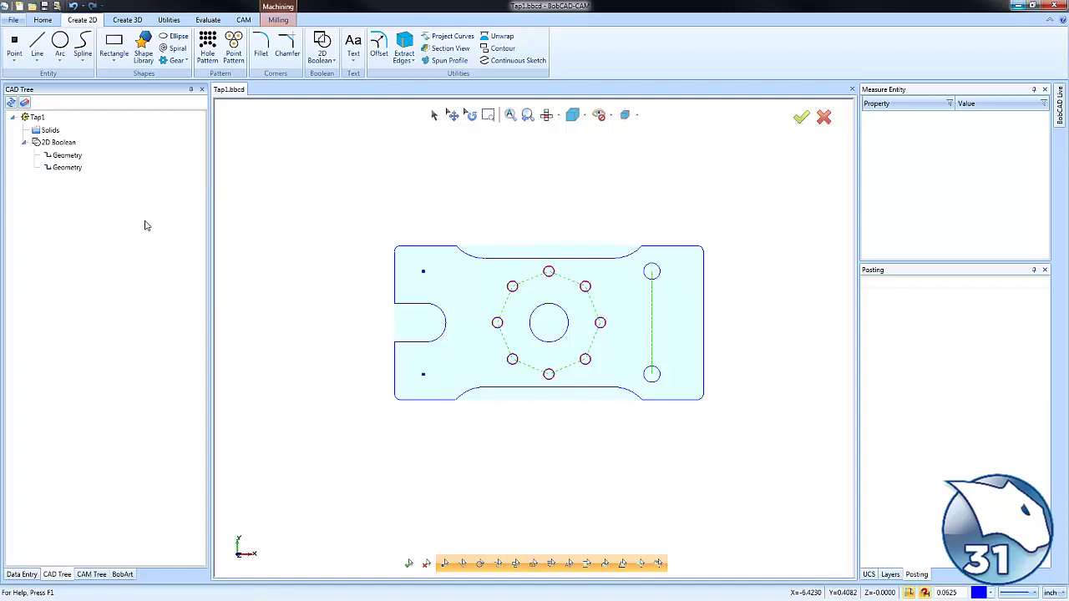
- Return to the CAM tree and inspect the 0.2010 and 0.3180 tap hole features
{"action": "left_click", "coordinate": [92, 574]}
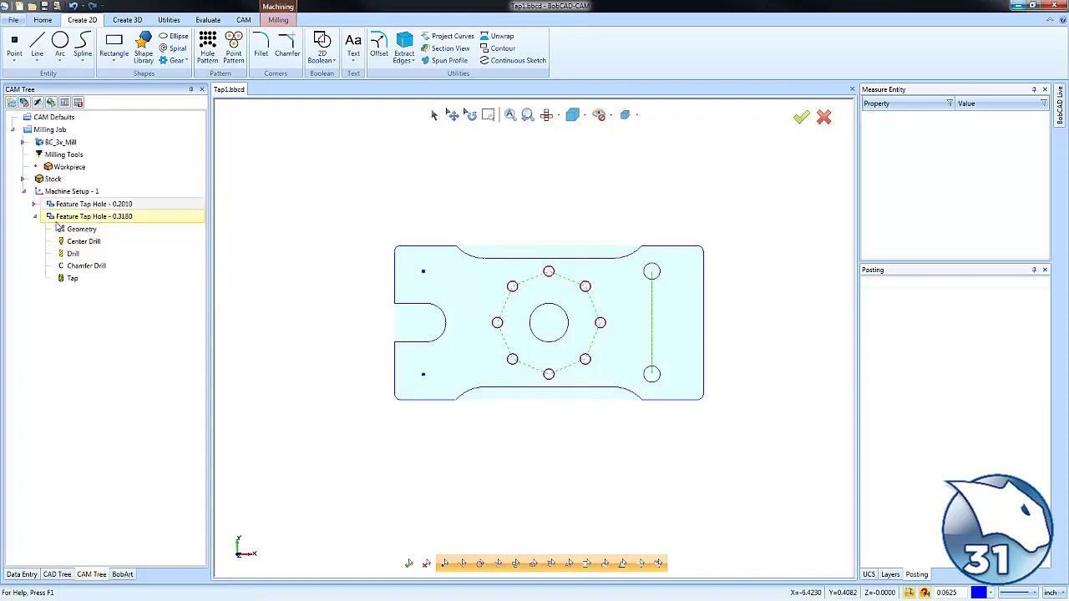
{"action": "left_click", "coordinate": [34, 216]}
{"action": "left_click", "coordinate": [129, 205]}
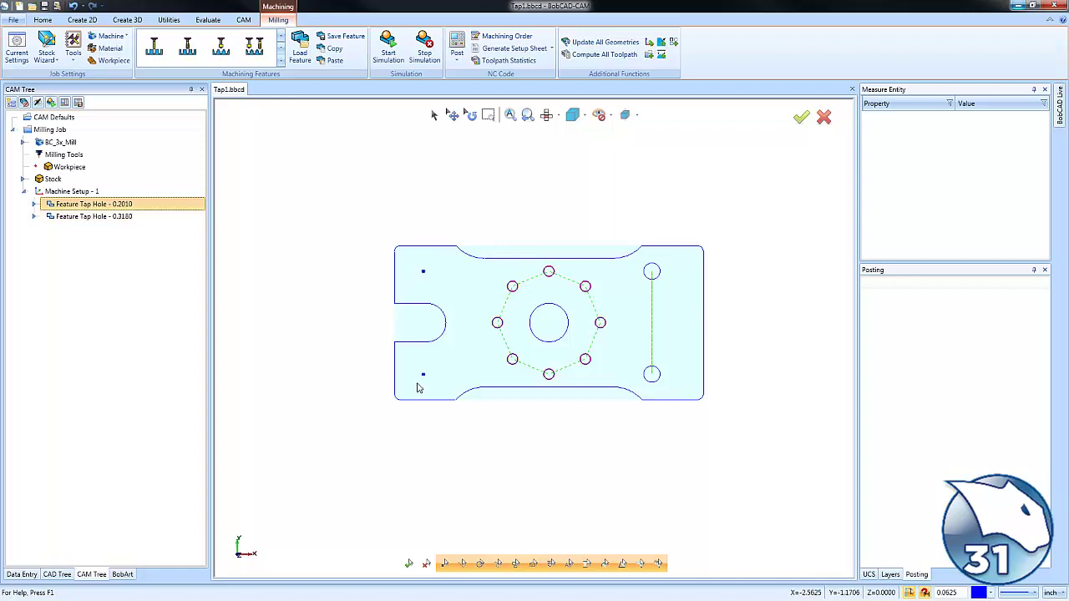
{"action": "left_click", "coordinate": [119, 218]}
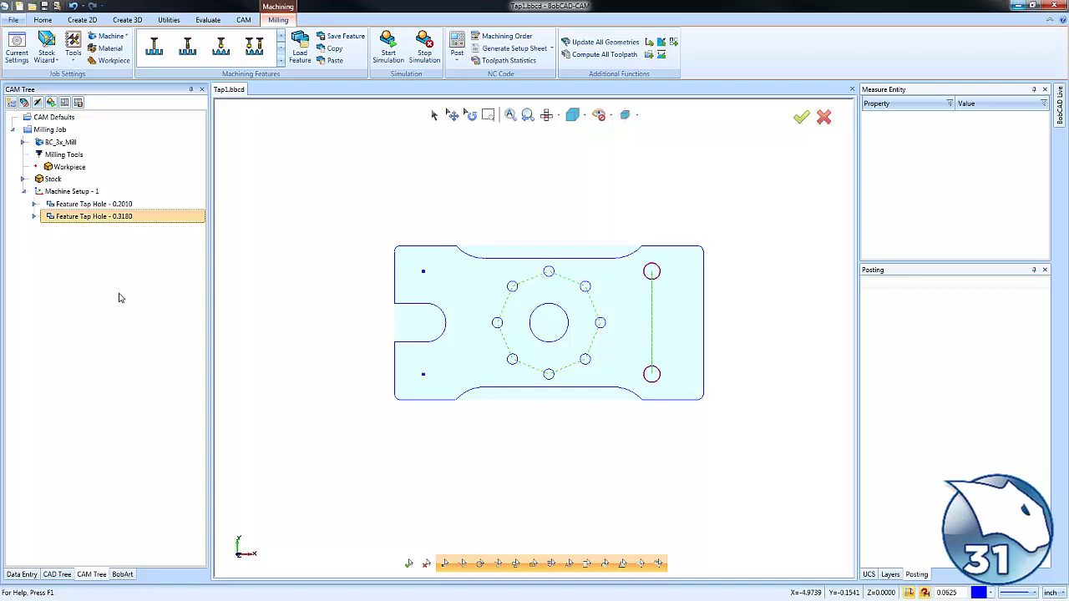
- Edit Feature Tap Hole - 0.2010 and turn off Use Cutting Conditions for the drill depths
{"action": "left_click", "coordinate": [35, 204]}
{"action": "right_click", "coordinate": [84, 205]}
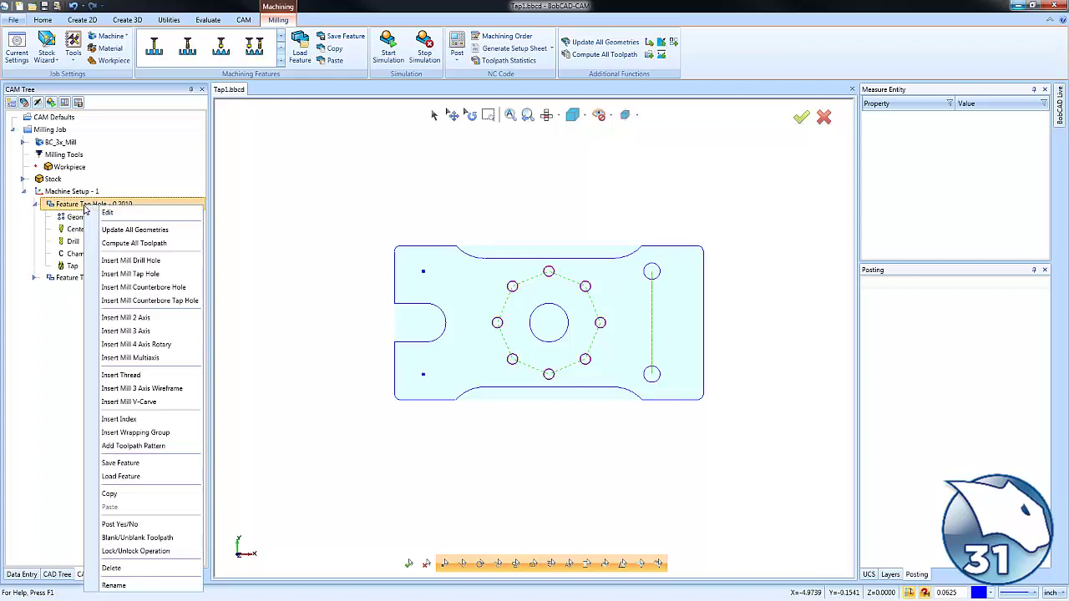
{"action": "left_click", "coordinate": [121, 215]}
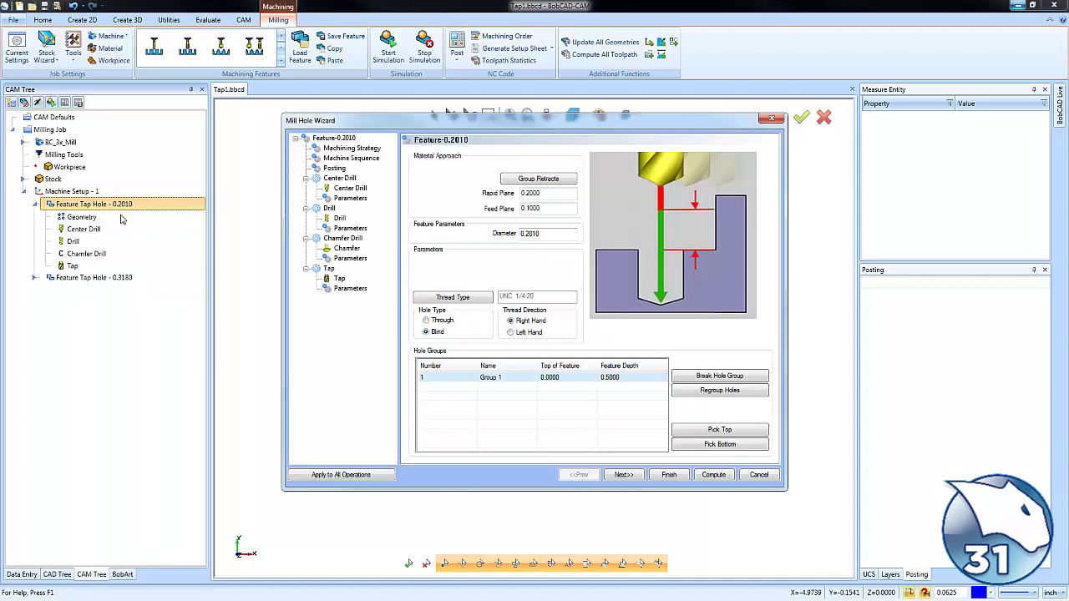
{"action": "left_click", "coordinate": [340, 219]}
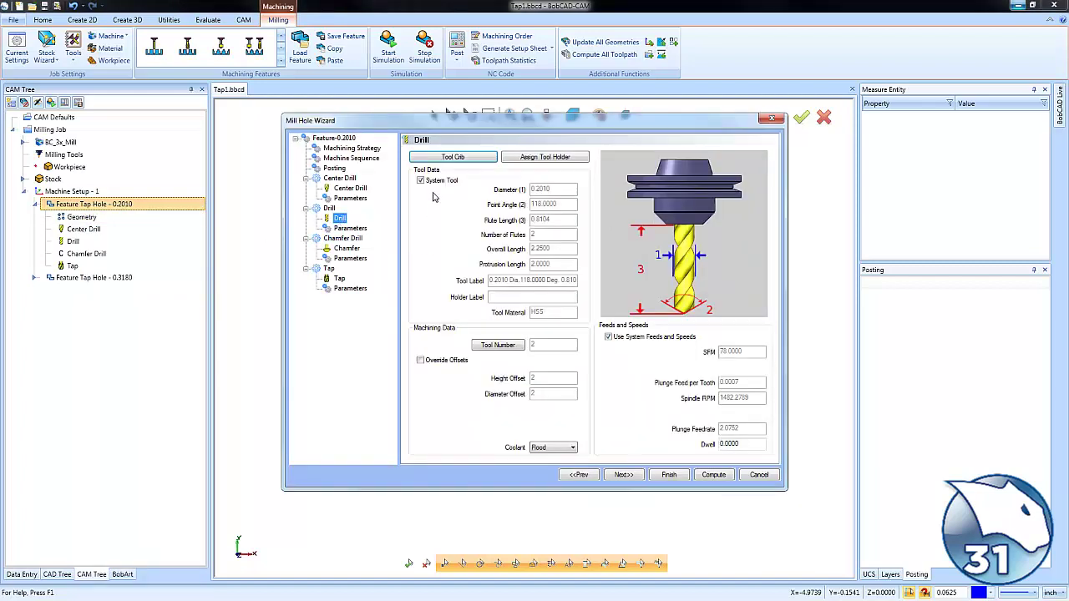
{"action": "left_click", "coordinate": [350, 229]}
{"action": "left_click", "coordinate": [421, 171]}
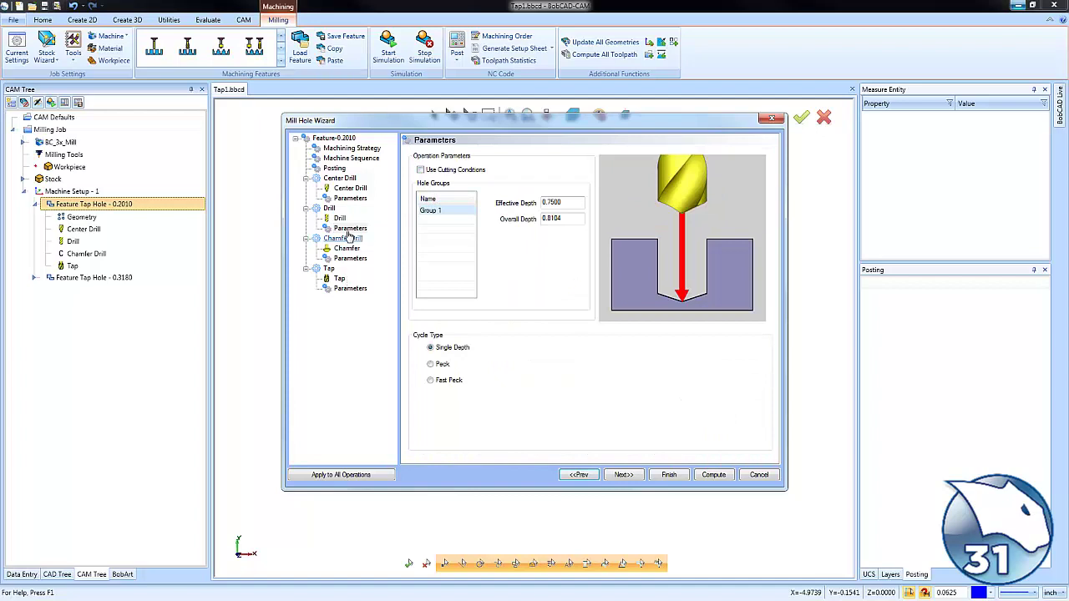
- Turn off Use Cutting Conditions for the tap depths, keeping 0.3000 effective and 0.5000 overall
{"action": "left_click", "coordinate": [350, 199]}
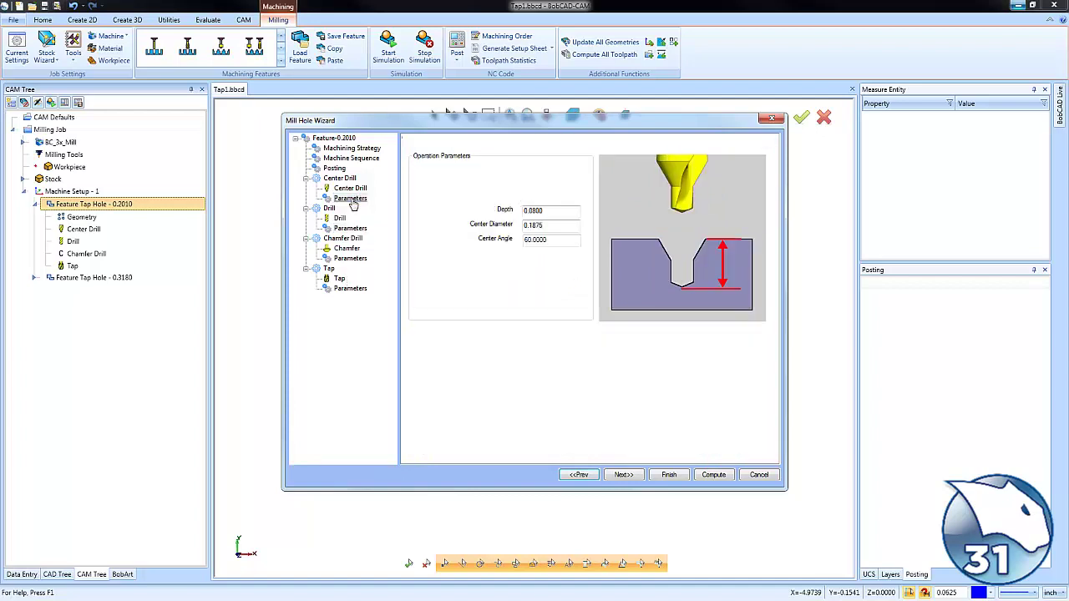
{"action": "left_click", "coordinate": [339, 278]}
{"action": "left_click", "coordinate": [350, 288]}
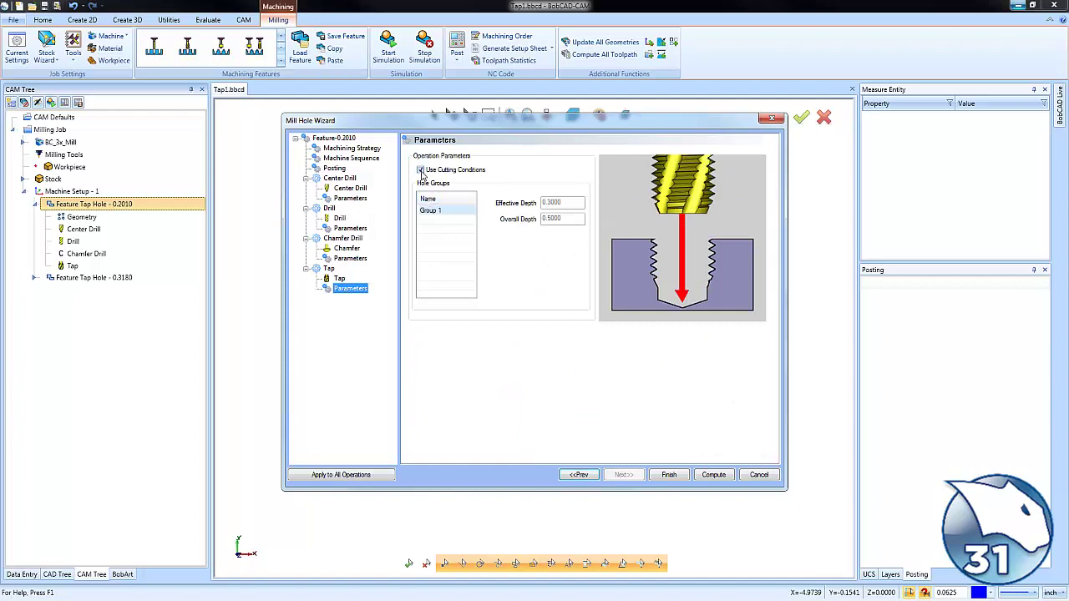
{"action": "left_click", "coordinate": [421, 170]}
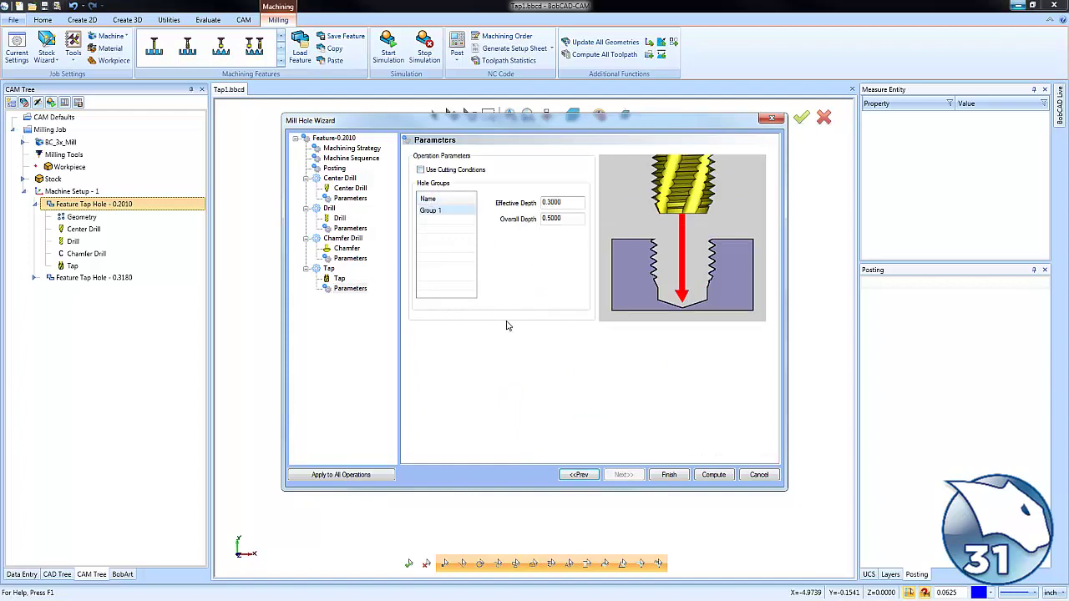
- Save the 0.2010 feature edits, then copy it and paste it below the 0.3180 feature
{"action": "left_click", "coordinate": [668, 474]}
{"action": "left_click", "coordinate": [117, 206]}
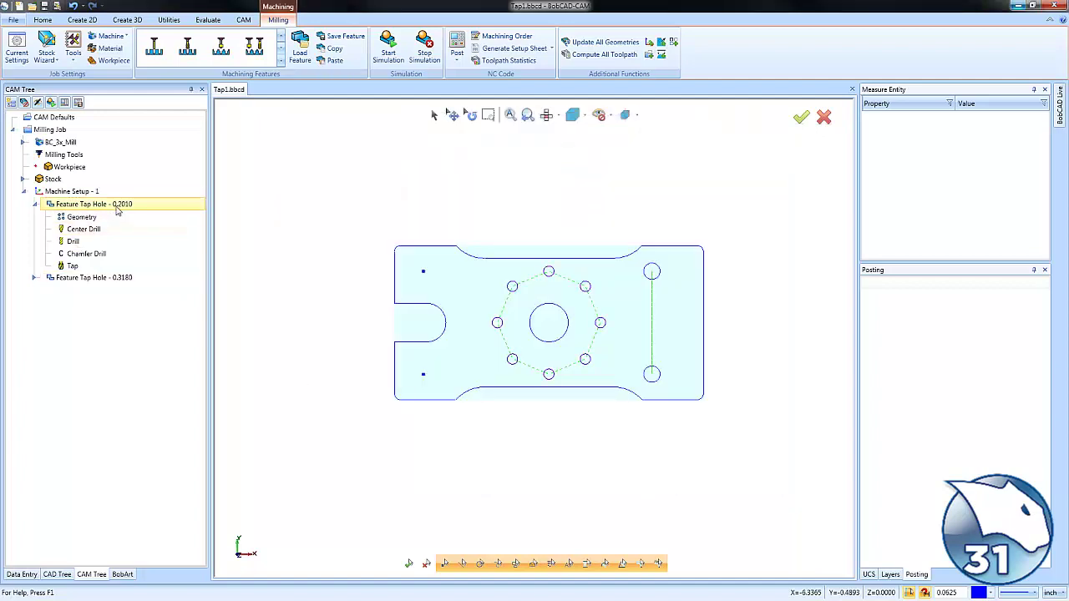
{"action": "right_click", "coordinate": [118, 206]}
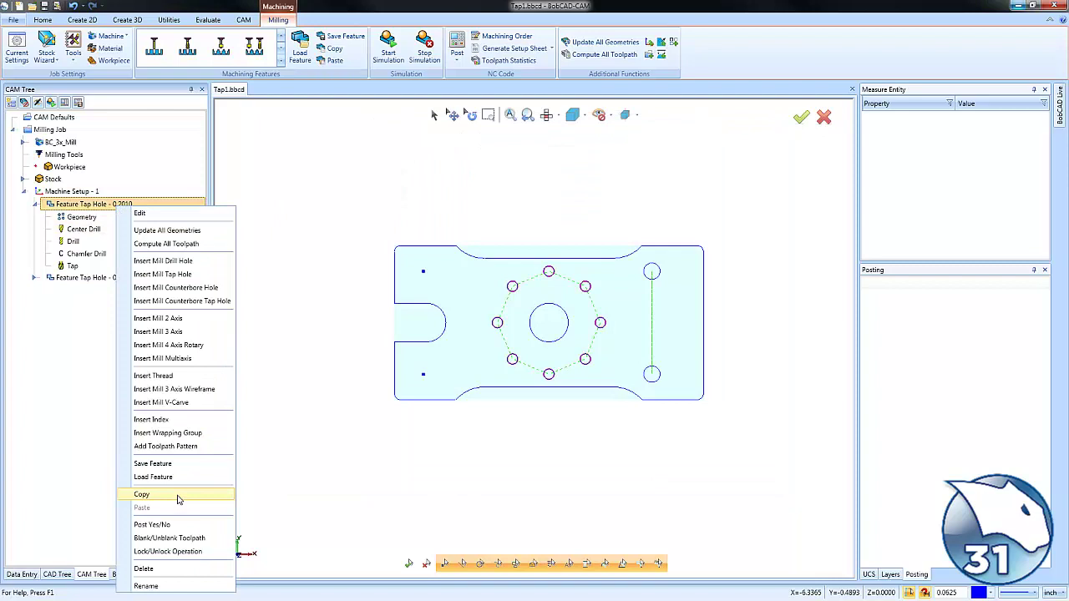
{"action": "left_click", "coordinate": [142, 495]}
{"action": "right_click", "coordinate": [92, 282]}
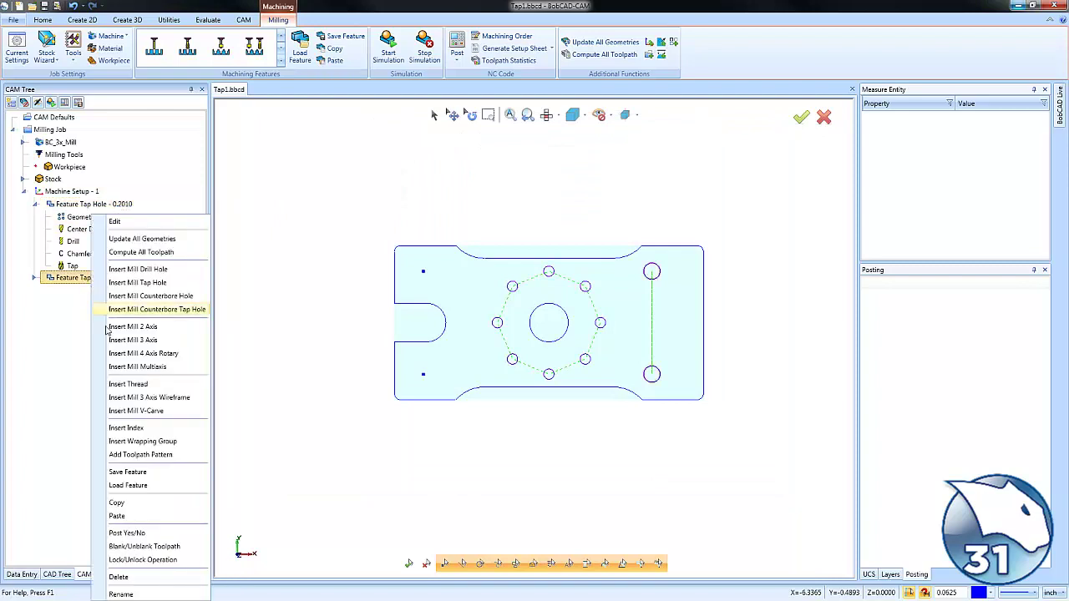
{"action": "left_click", "coordinate": [158, 518]}
- Reassign the pasted feature's hole geometry to the two new left-side points
{"action": "right_click", "coordinate": [92, 303]}
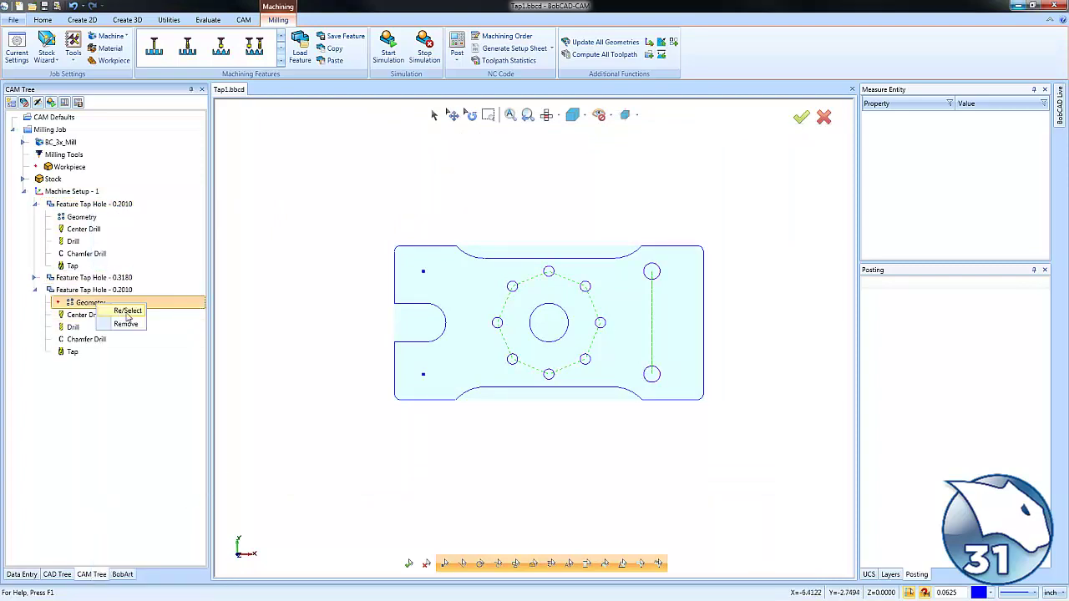
{"action": "left_click", "coordinate": [126, 311]}
{"action": "left_click", "coordinate": [424, 271]}
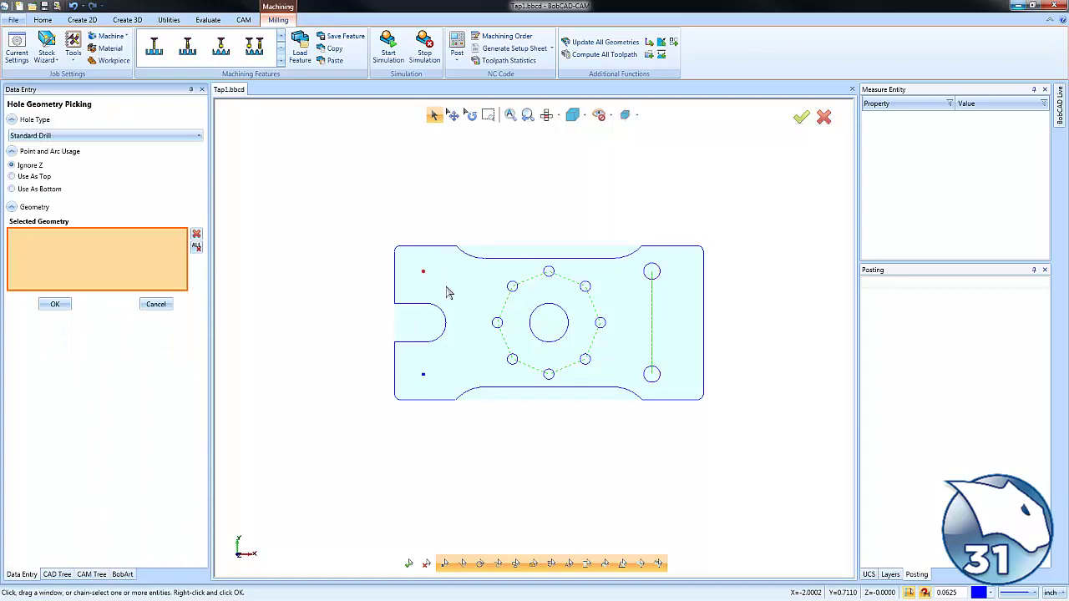
{"action": "left_click", "coordinate": [424, 374]}
{"action": "left_click", "coordinate": [53, 305]}
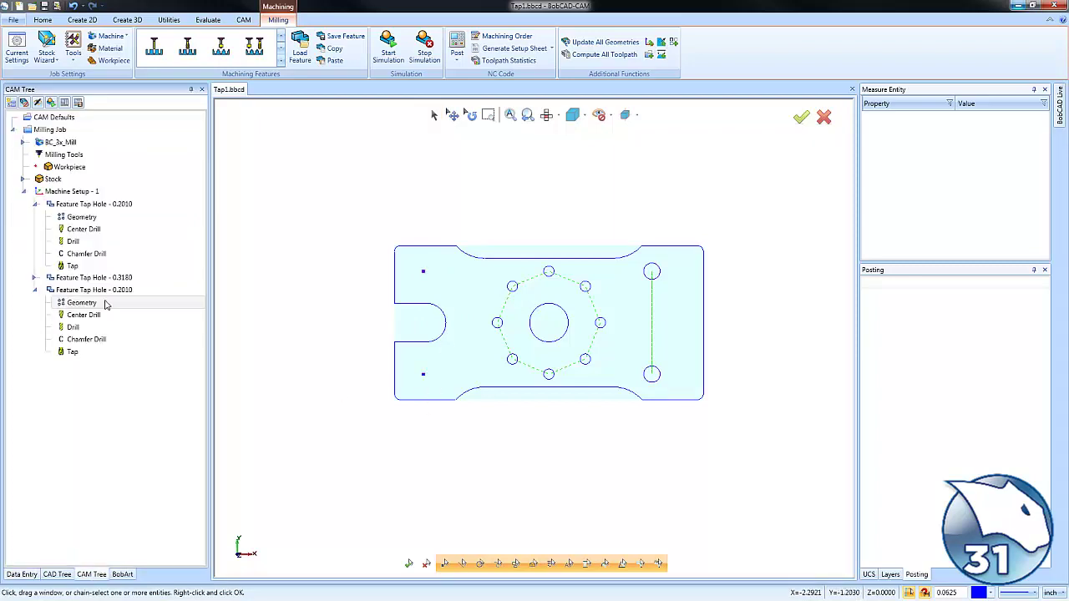
{"action": "left_click", "coordinate": [92, 290]}
{"action": "right_click", "coordinate": [122, 291]}
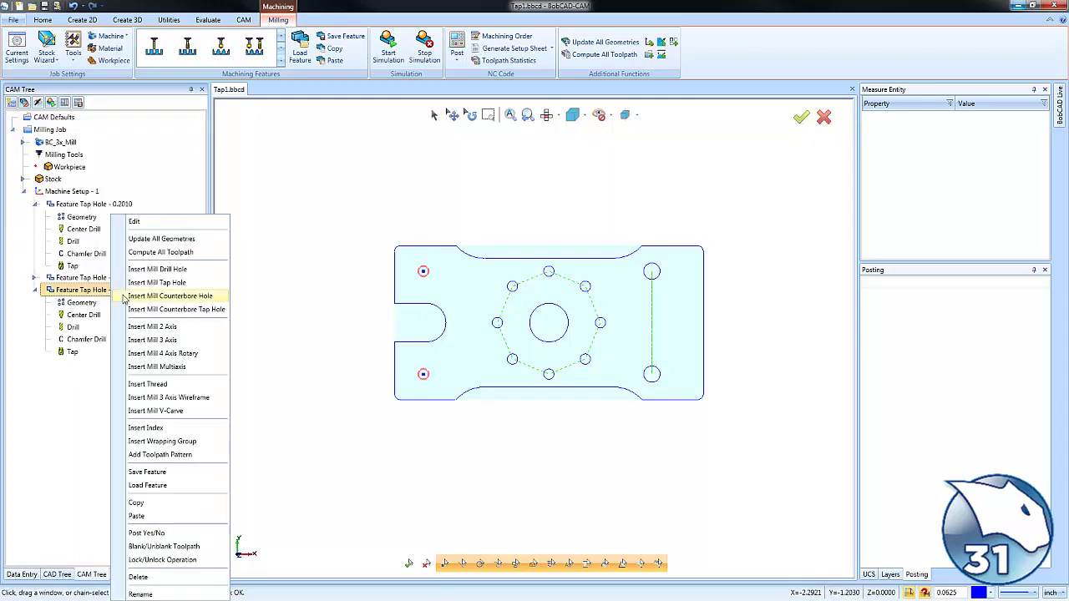
- Compute all toolpaths, return to top view, and collapse the feature nodes in the CAM tree
{"action": "left_click", "coordinate": [189, 252]}
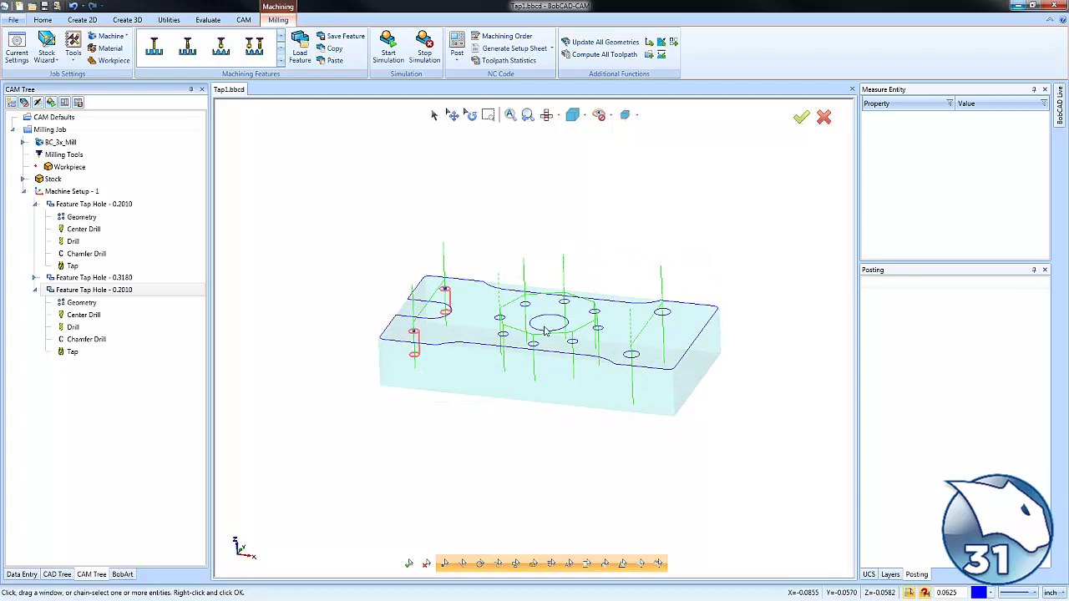
{"action": "left_click", "coordinate": [547, 114]}
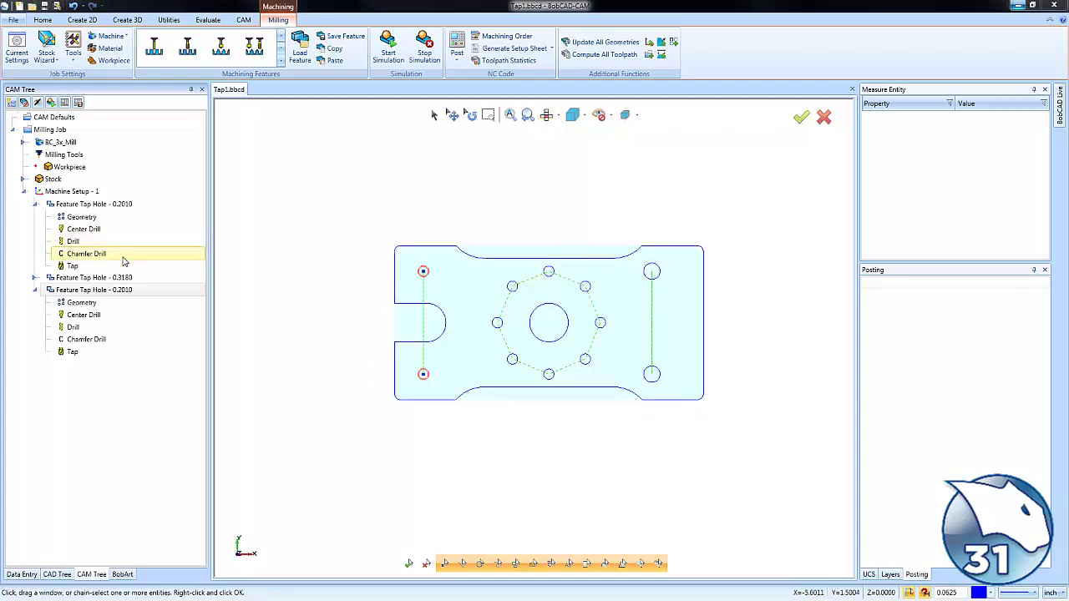
{"action": "left_click", "coordinate": [34, 204]}
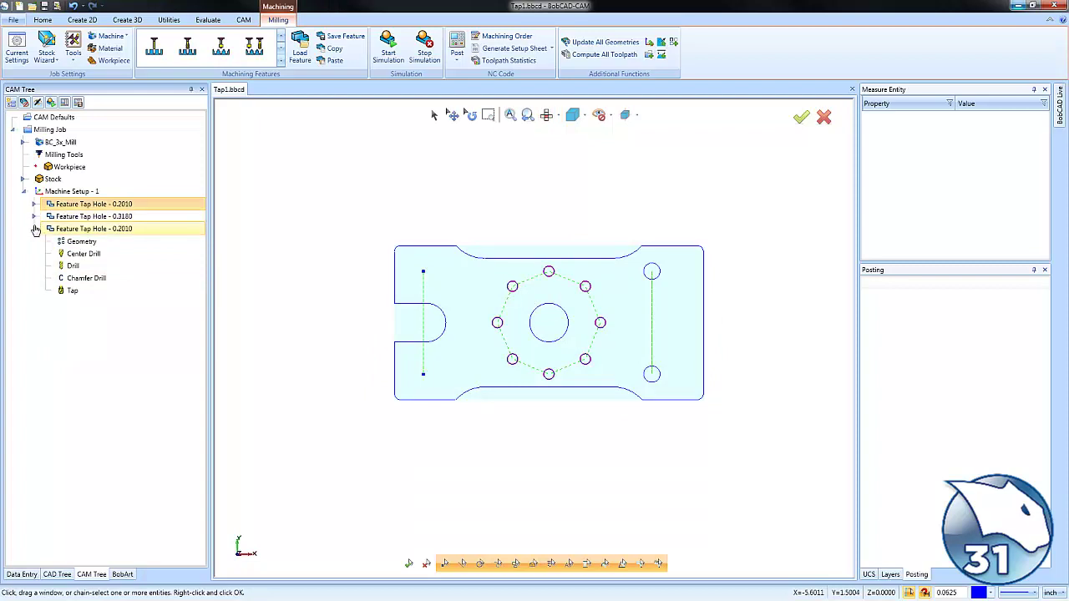
{"action": "left_click", "coordinate": [34, 229]}
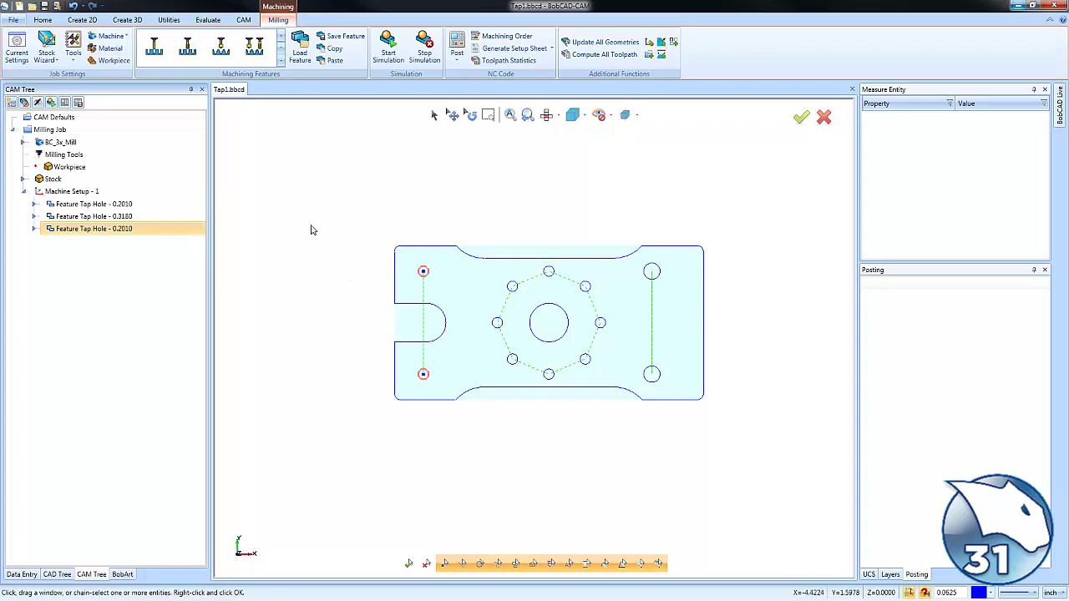
- Switch to the CAM ribbon to reach the Thread Library
{"action": "left_click", "coordinate": [245, 21]}
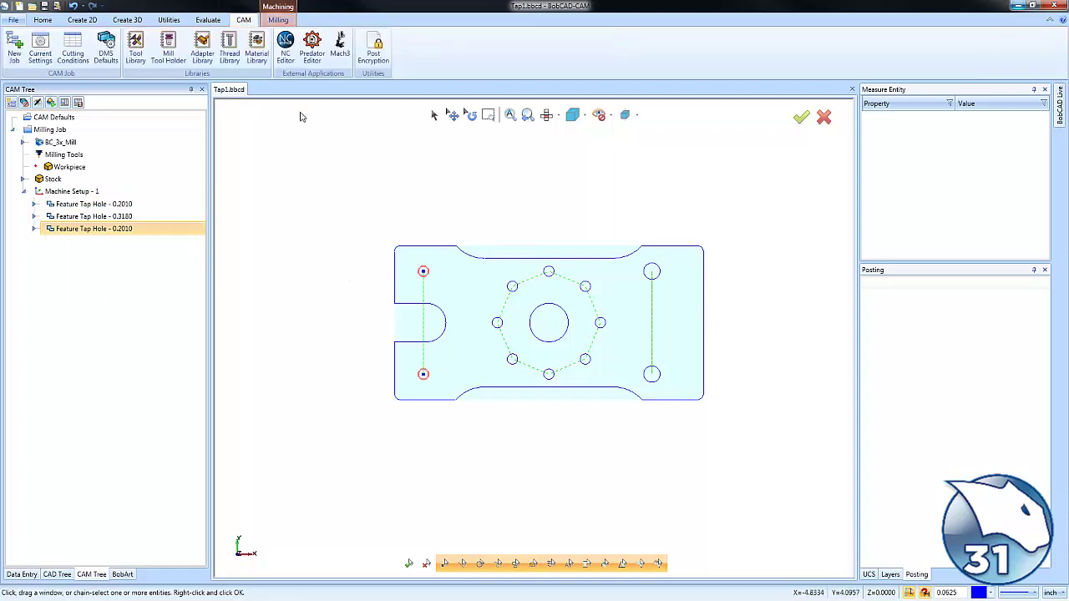